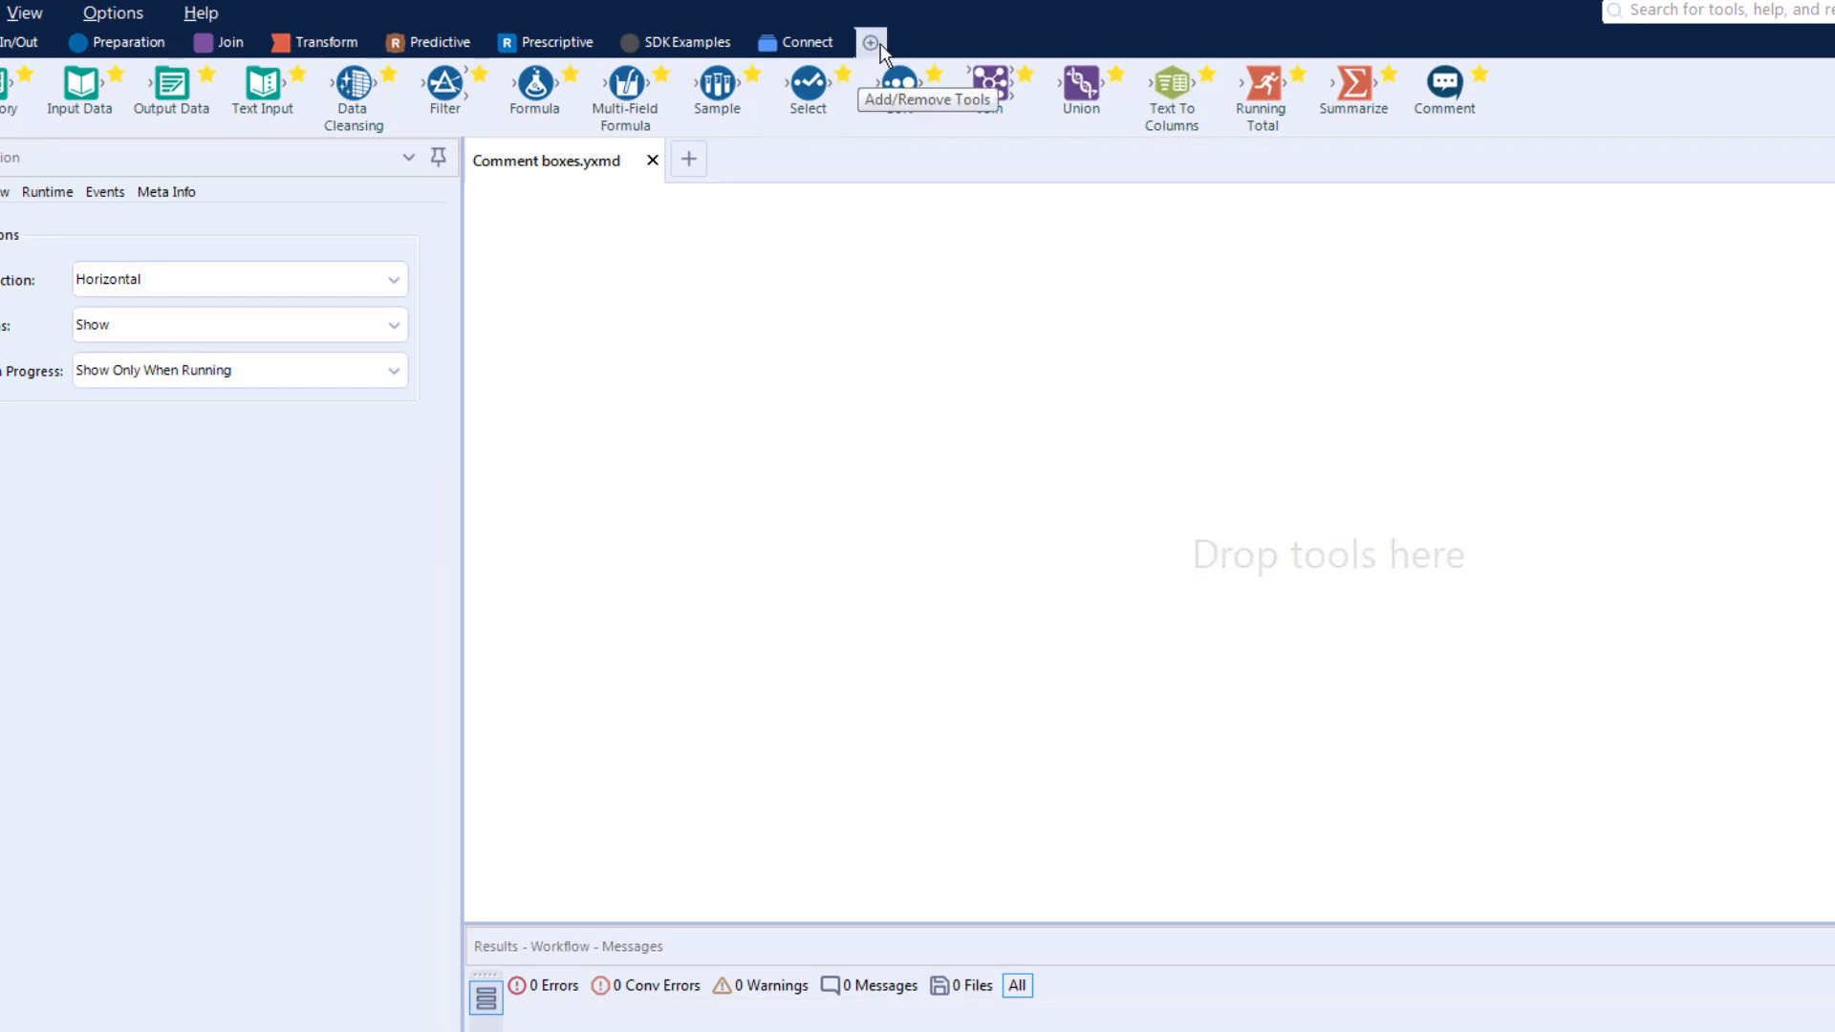
- Add the Documentation category to the tool palette and place its Comment tool on the empty canvas
click(880, 44)
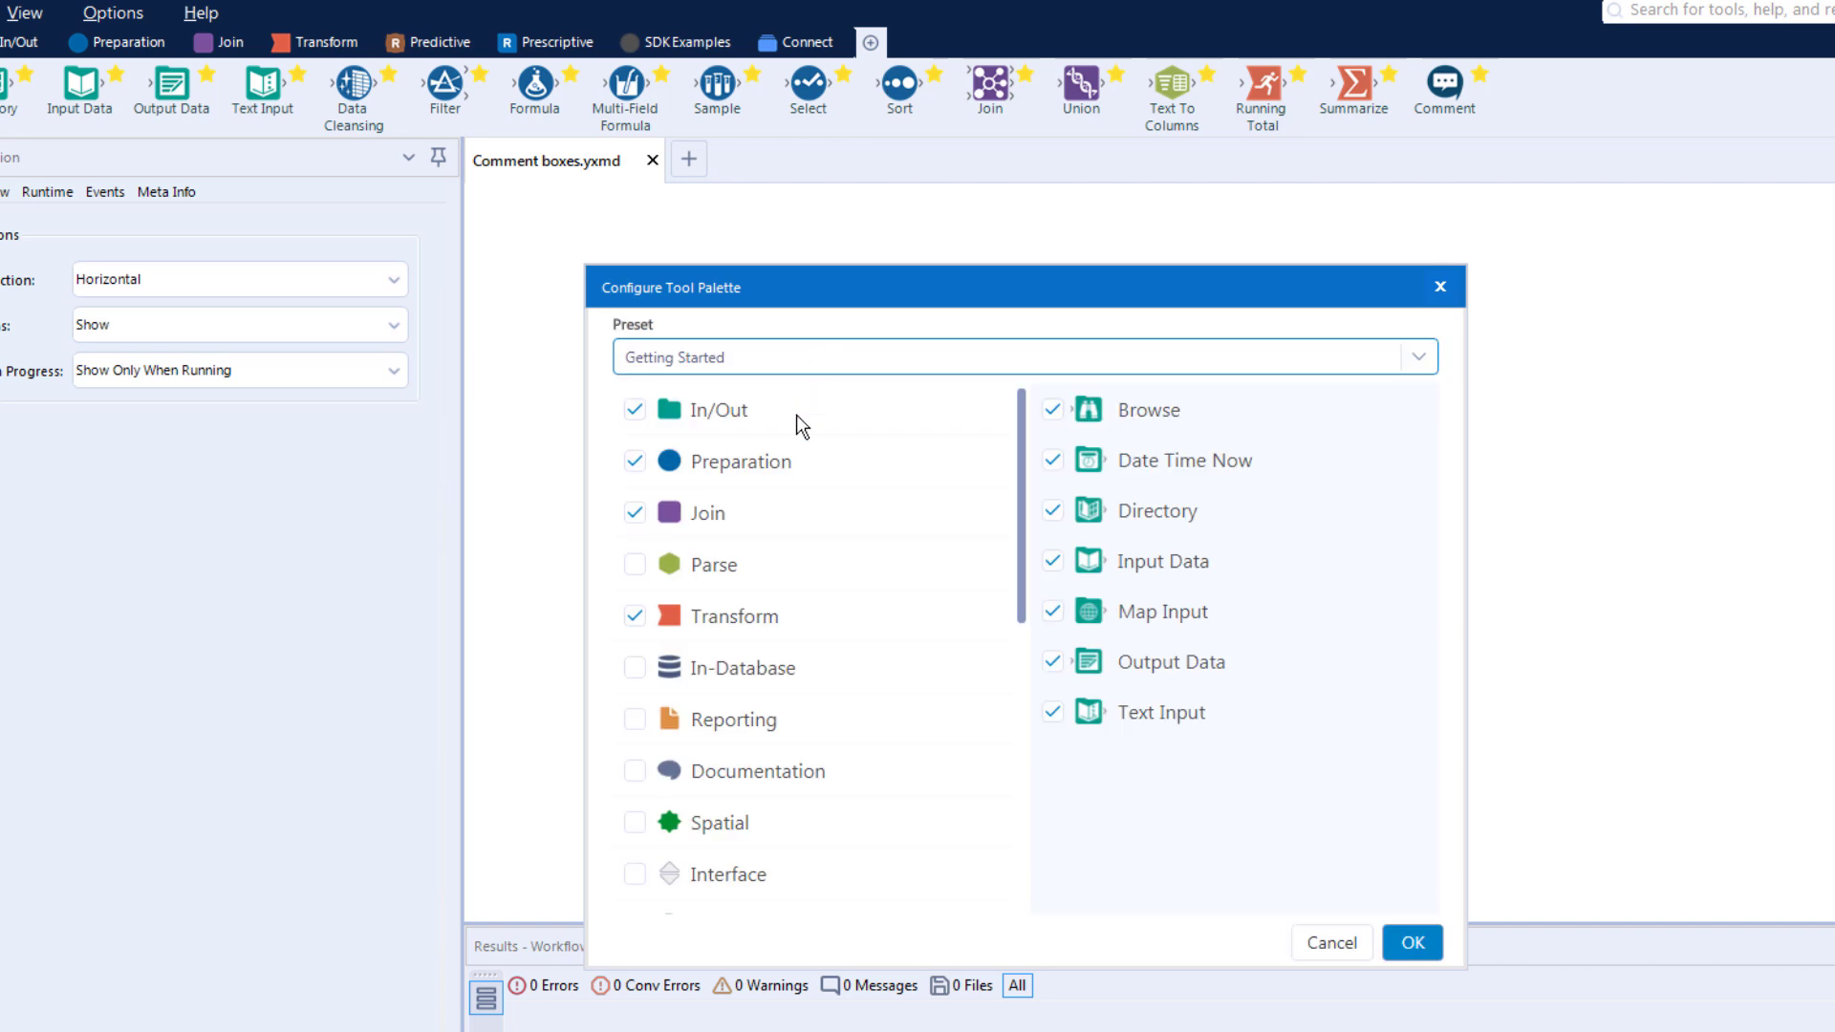
click(635, 770)
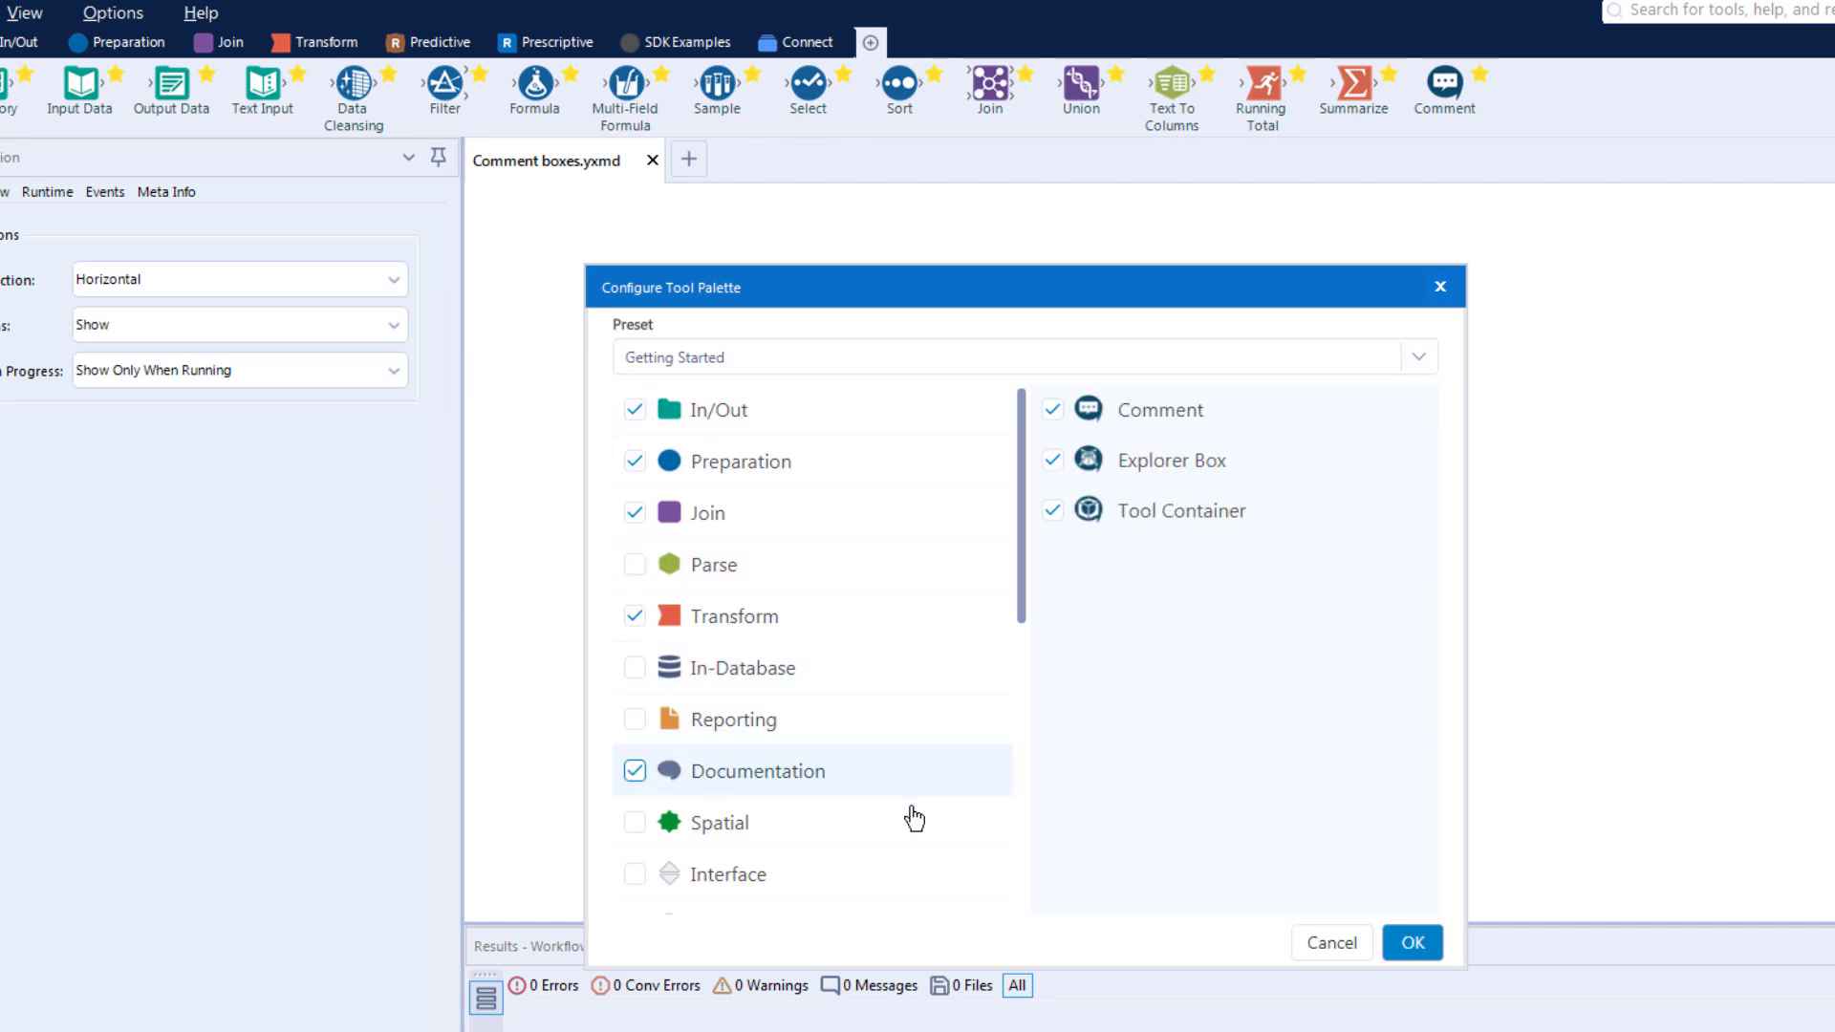
click(1412, 942)
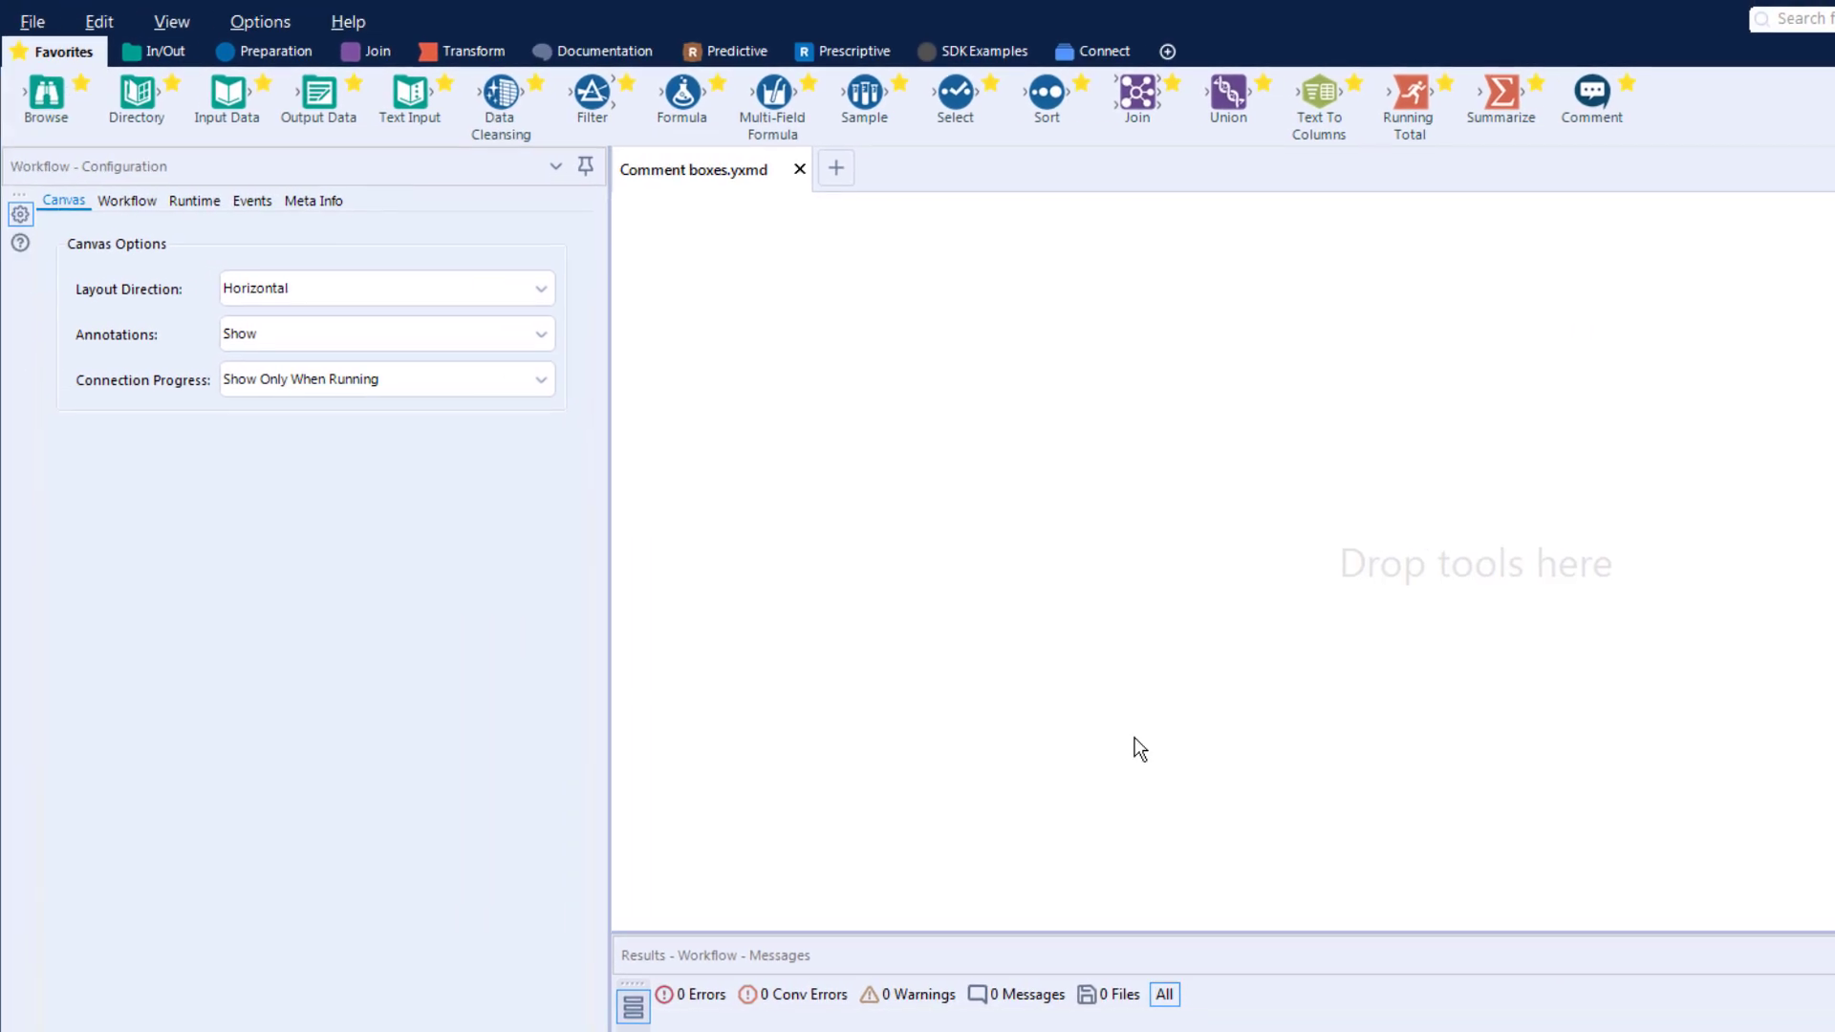
click(581, 48)
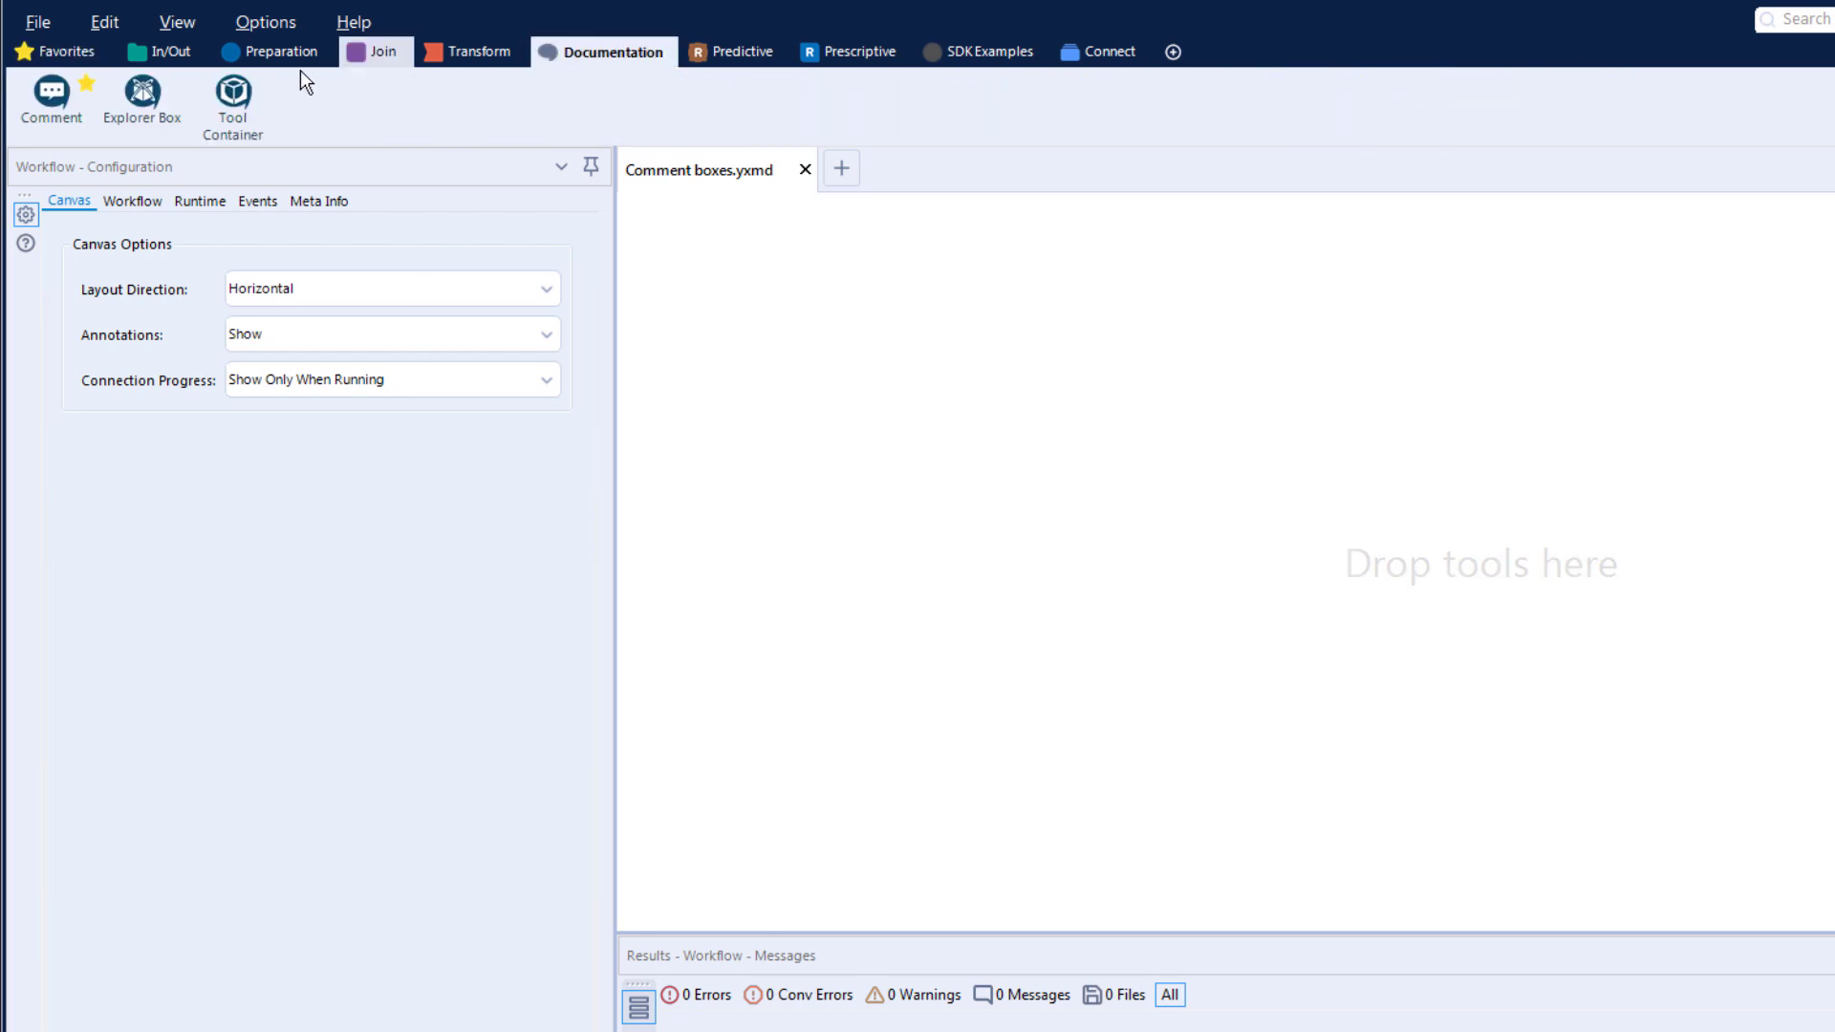
drag(51, 91, 927, 304)
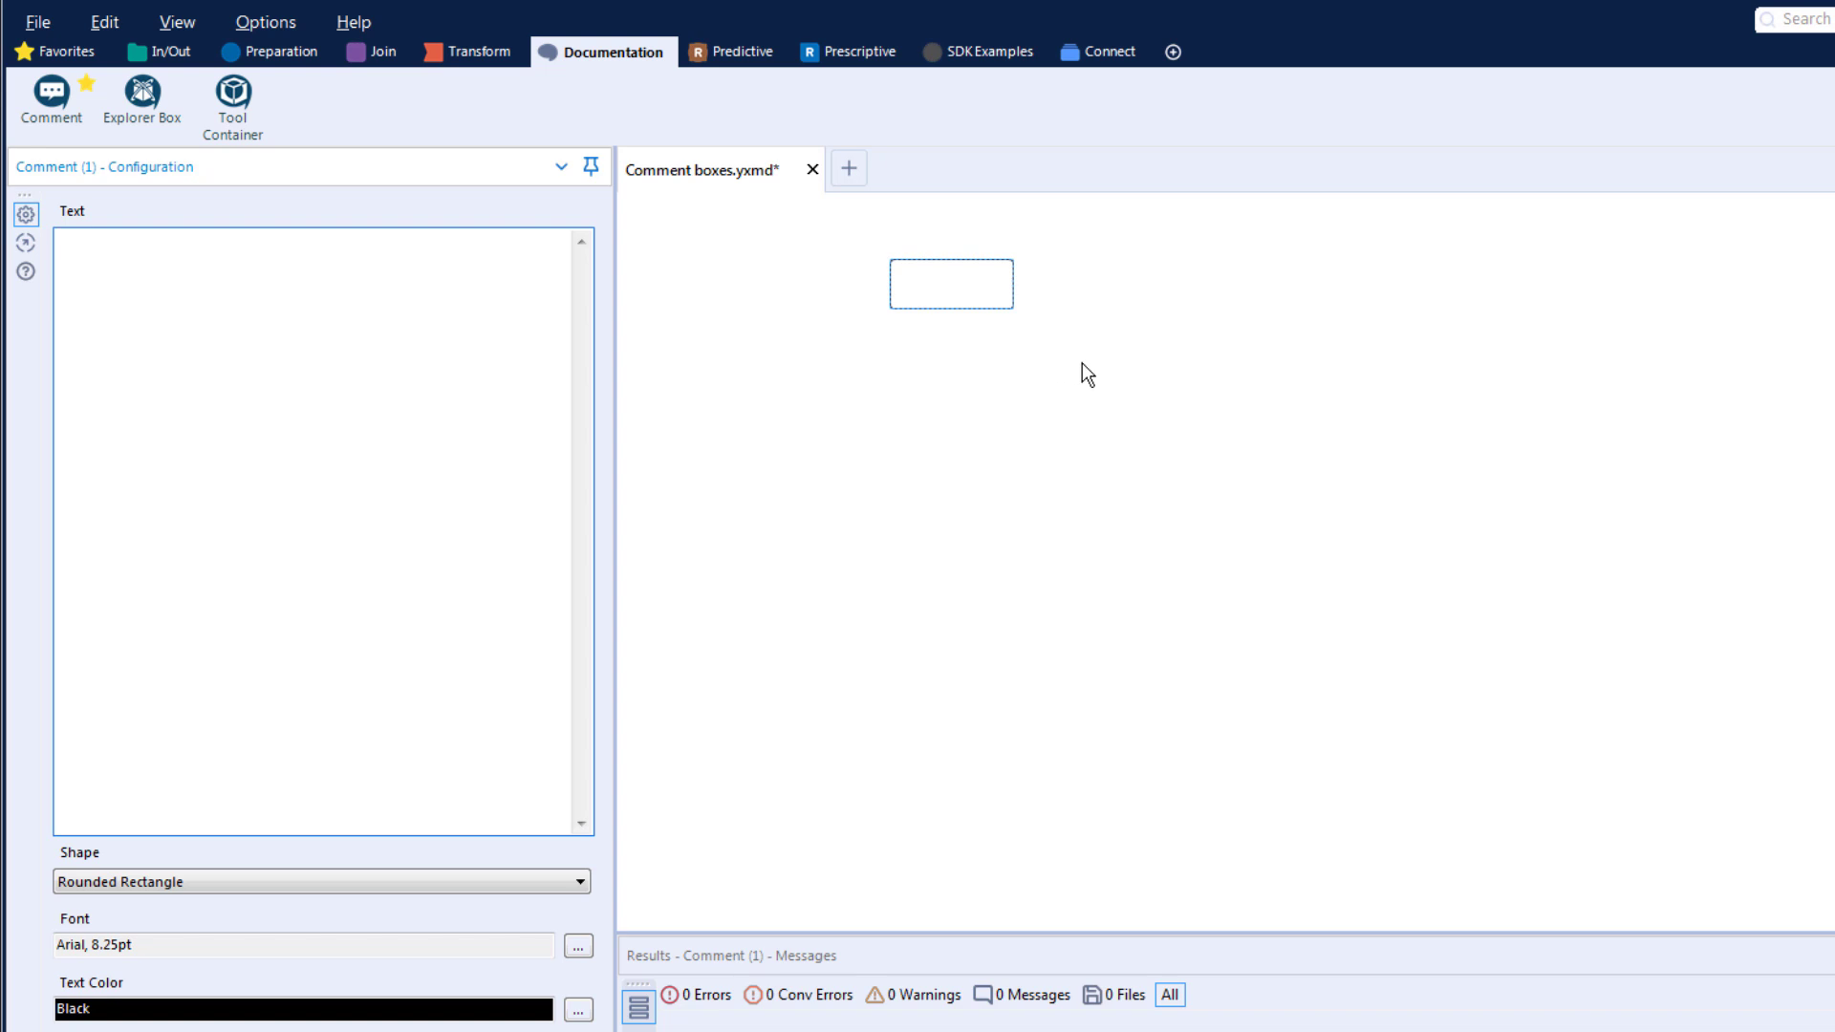
right_click(1081, 363)
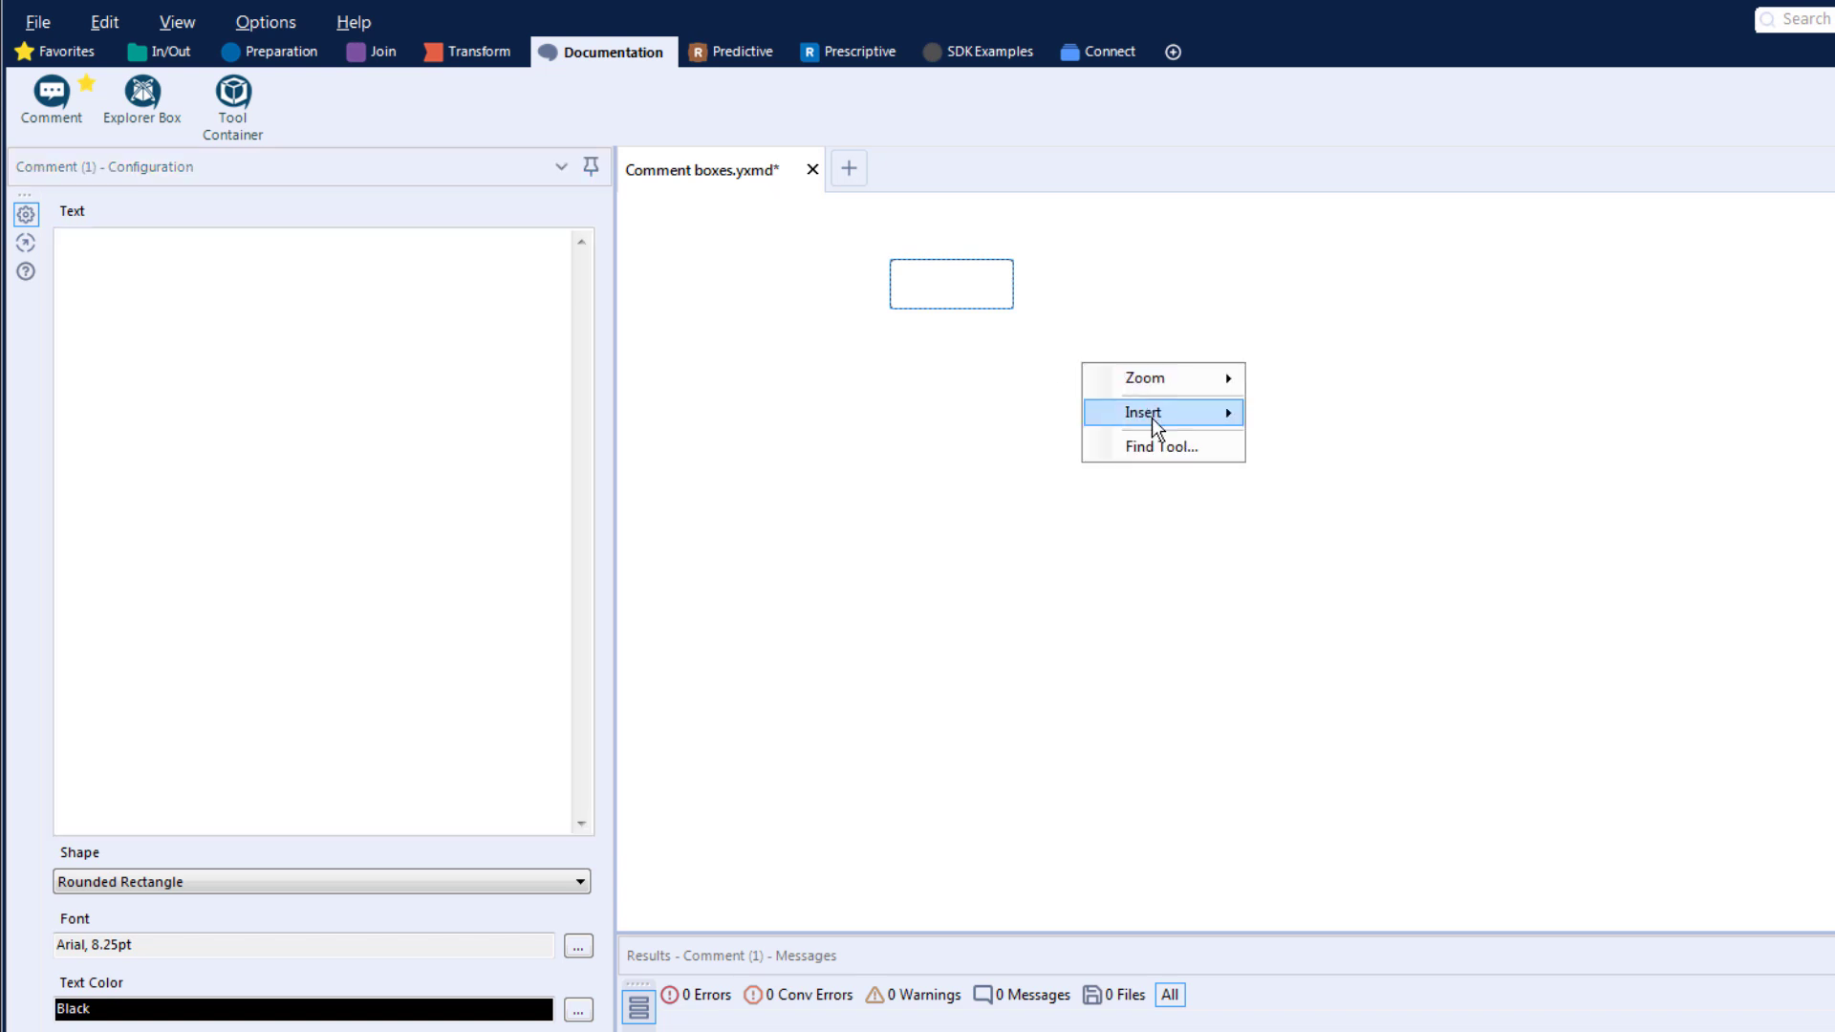
mouse_move(1154, 425)
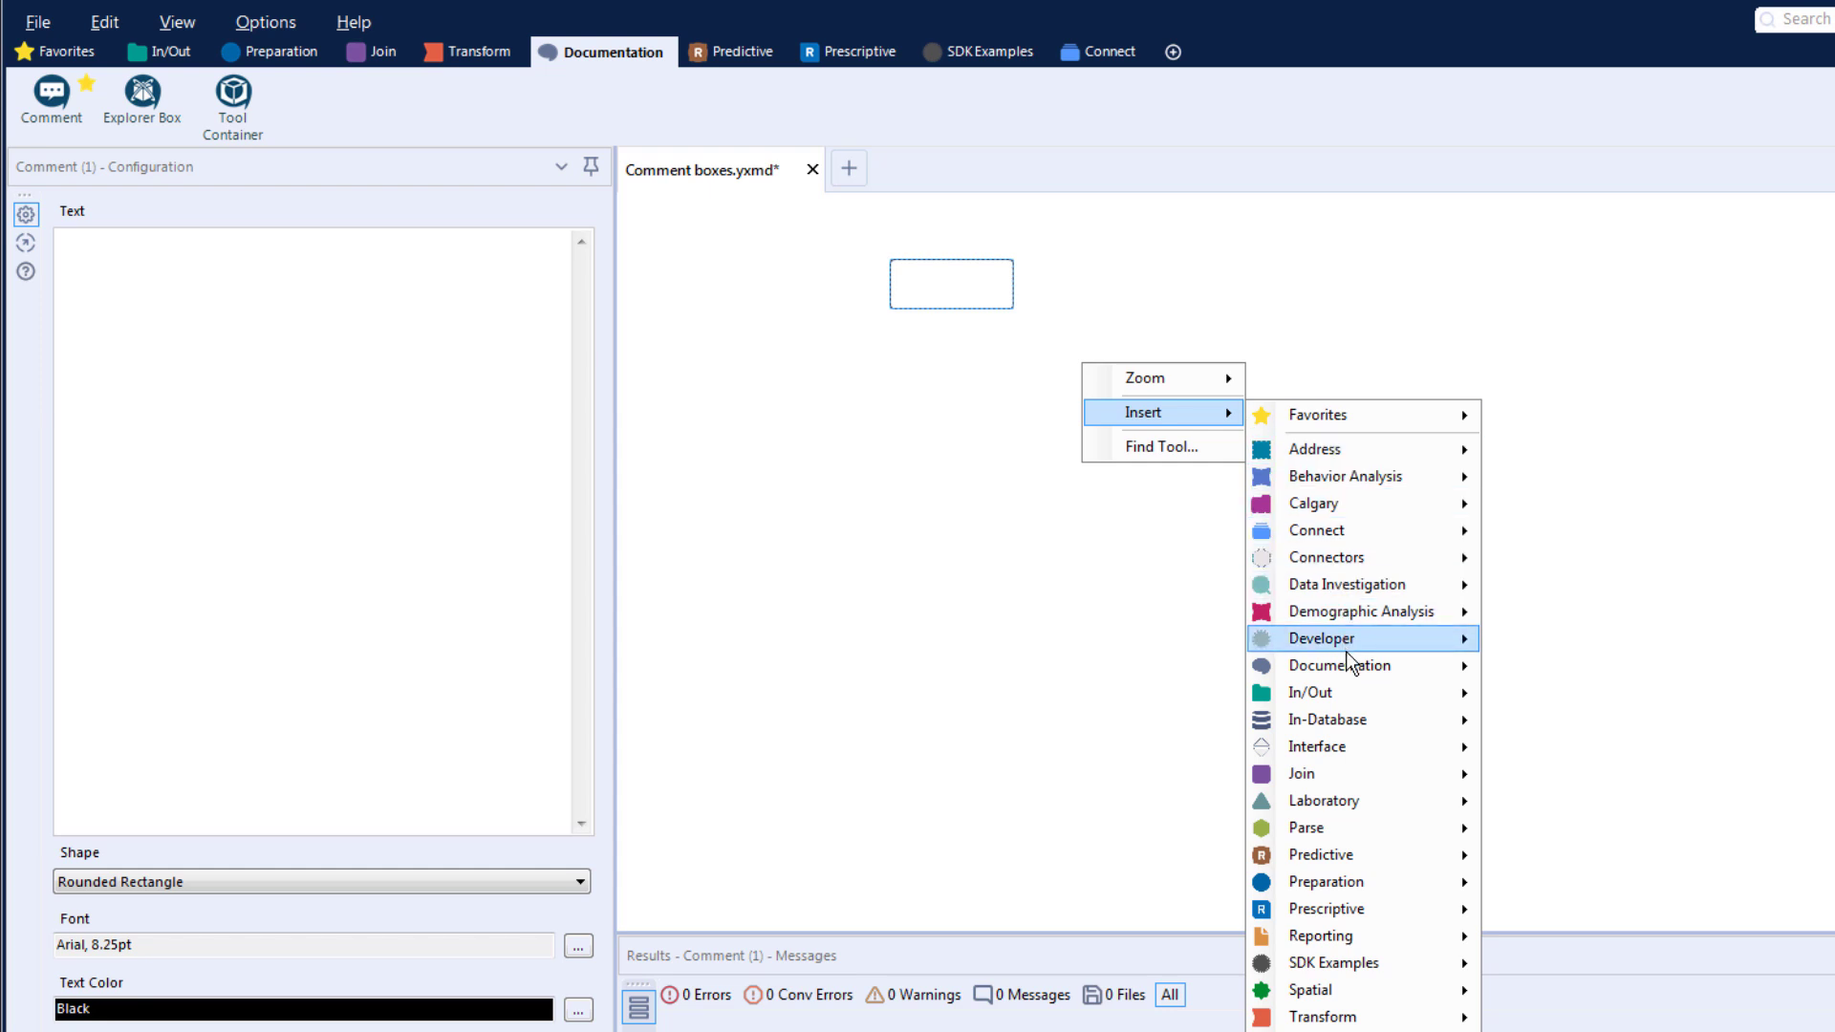
mouse_move(1362, 667)
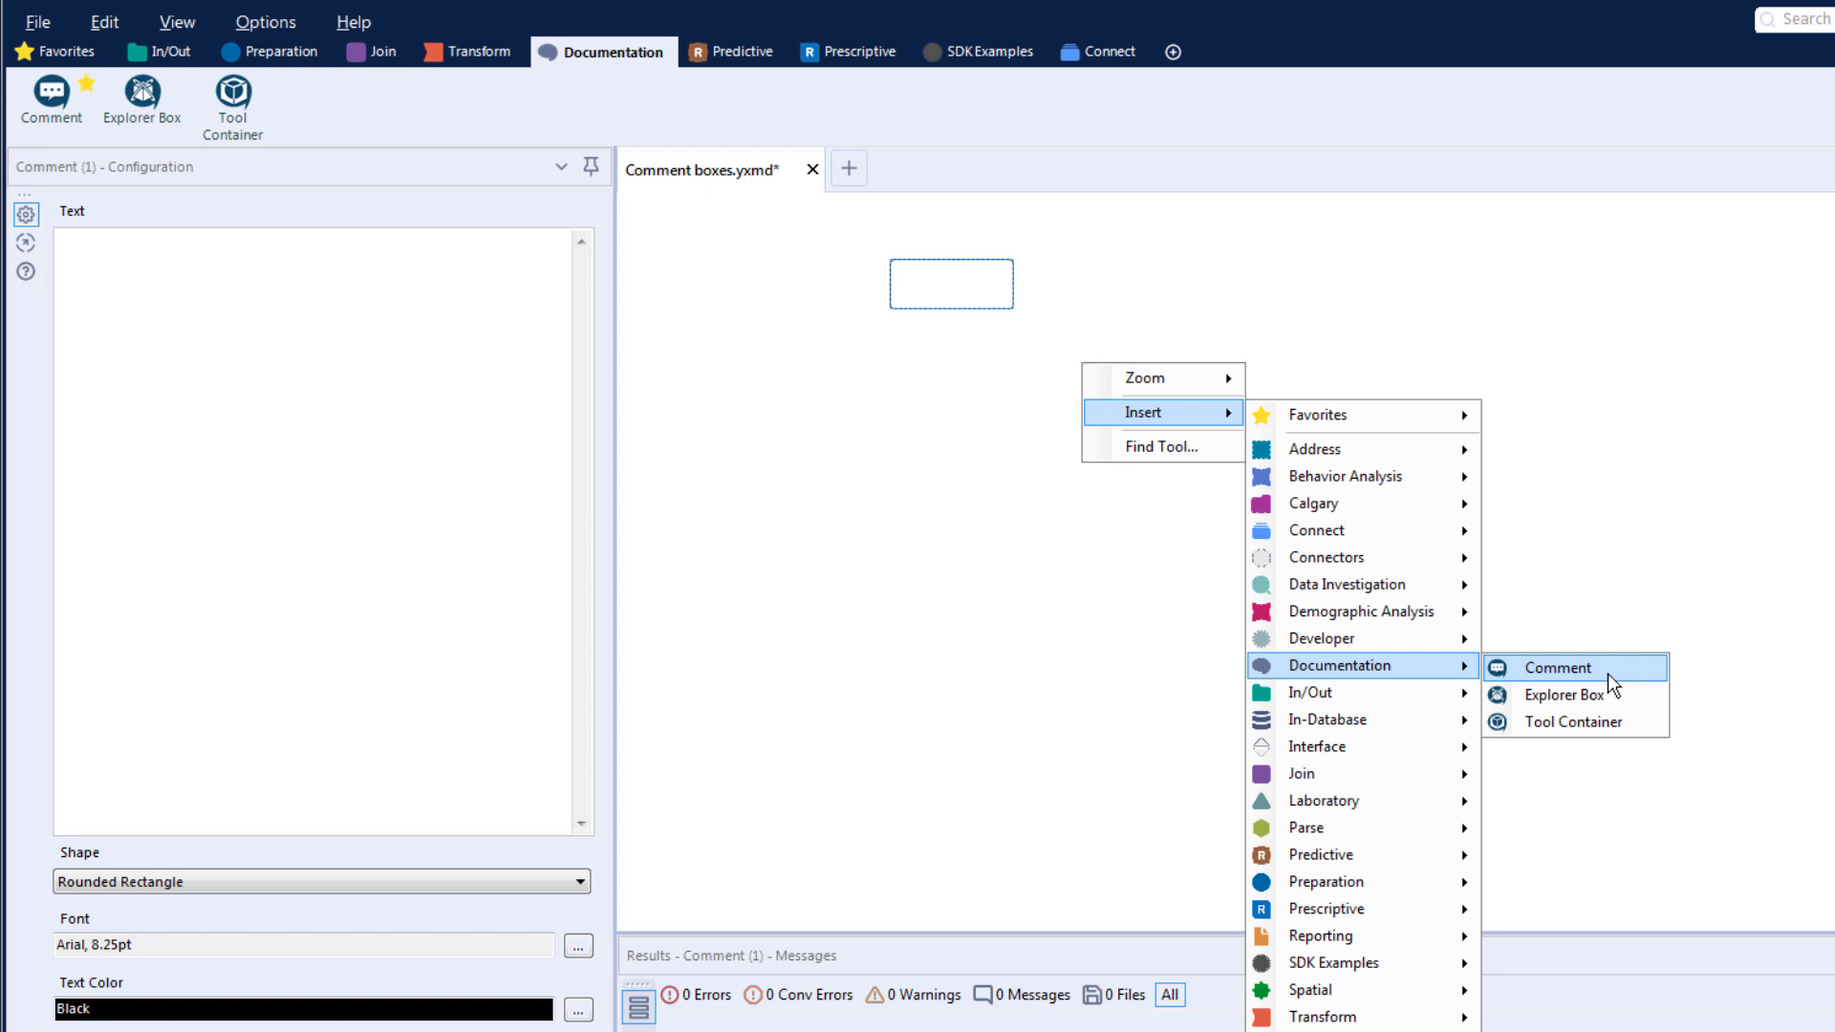
click(983, 424)
- Select the comment box on the canvas and enter "This is a comment" as its text
click(942, 284)
click(243, 294)
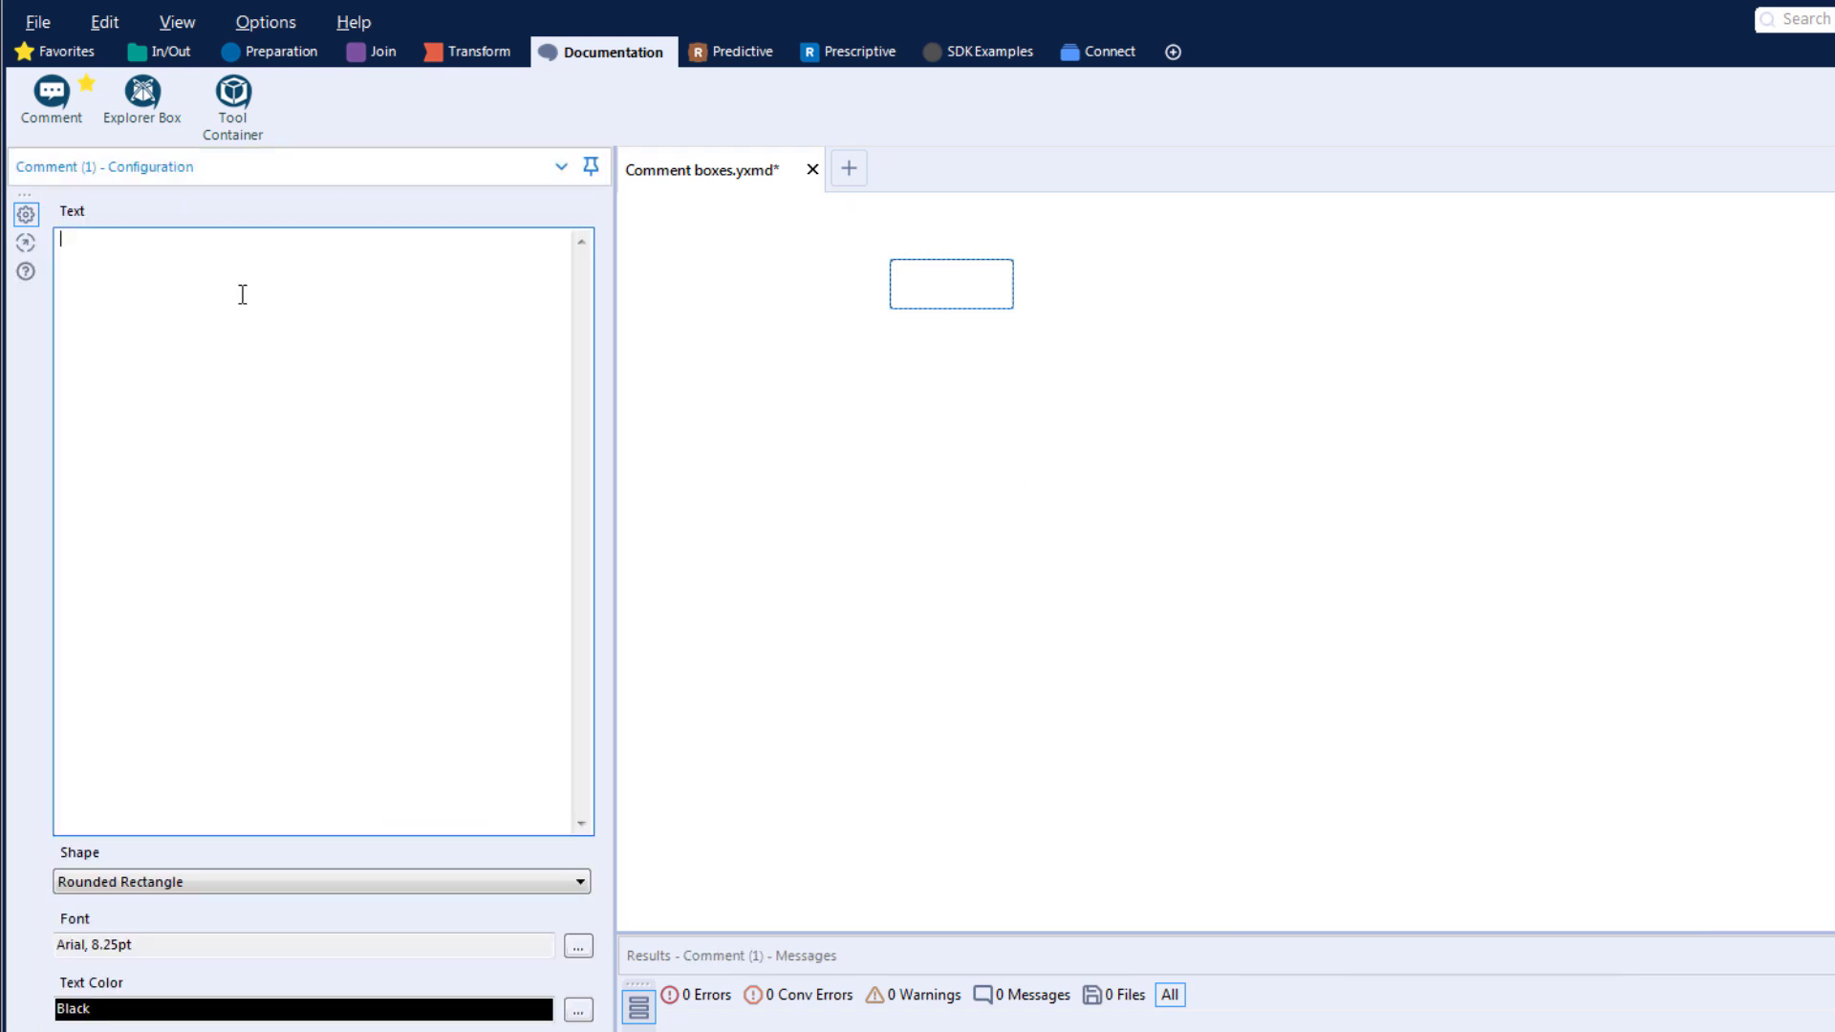
text(This is a comment)
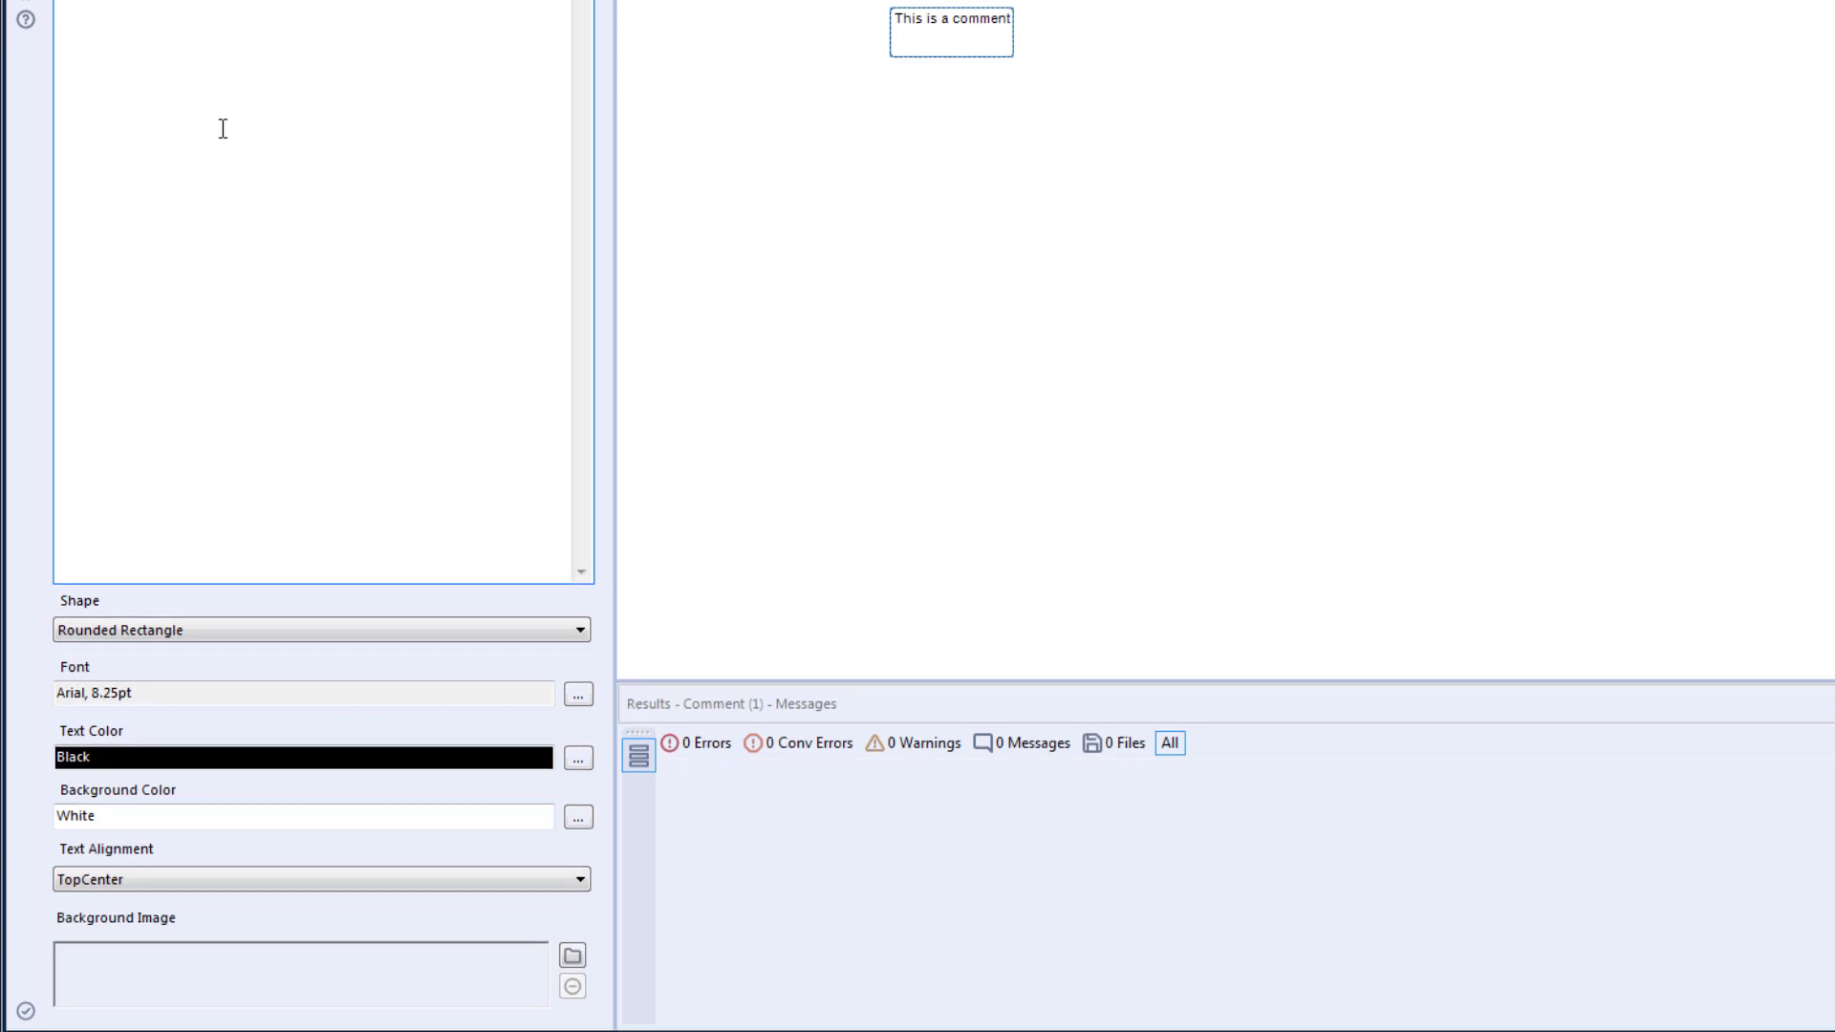
- Look through the shape, font and background color choices for the comment box
click(409, 629)
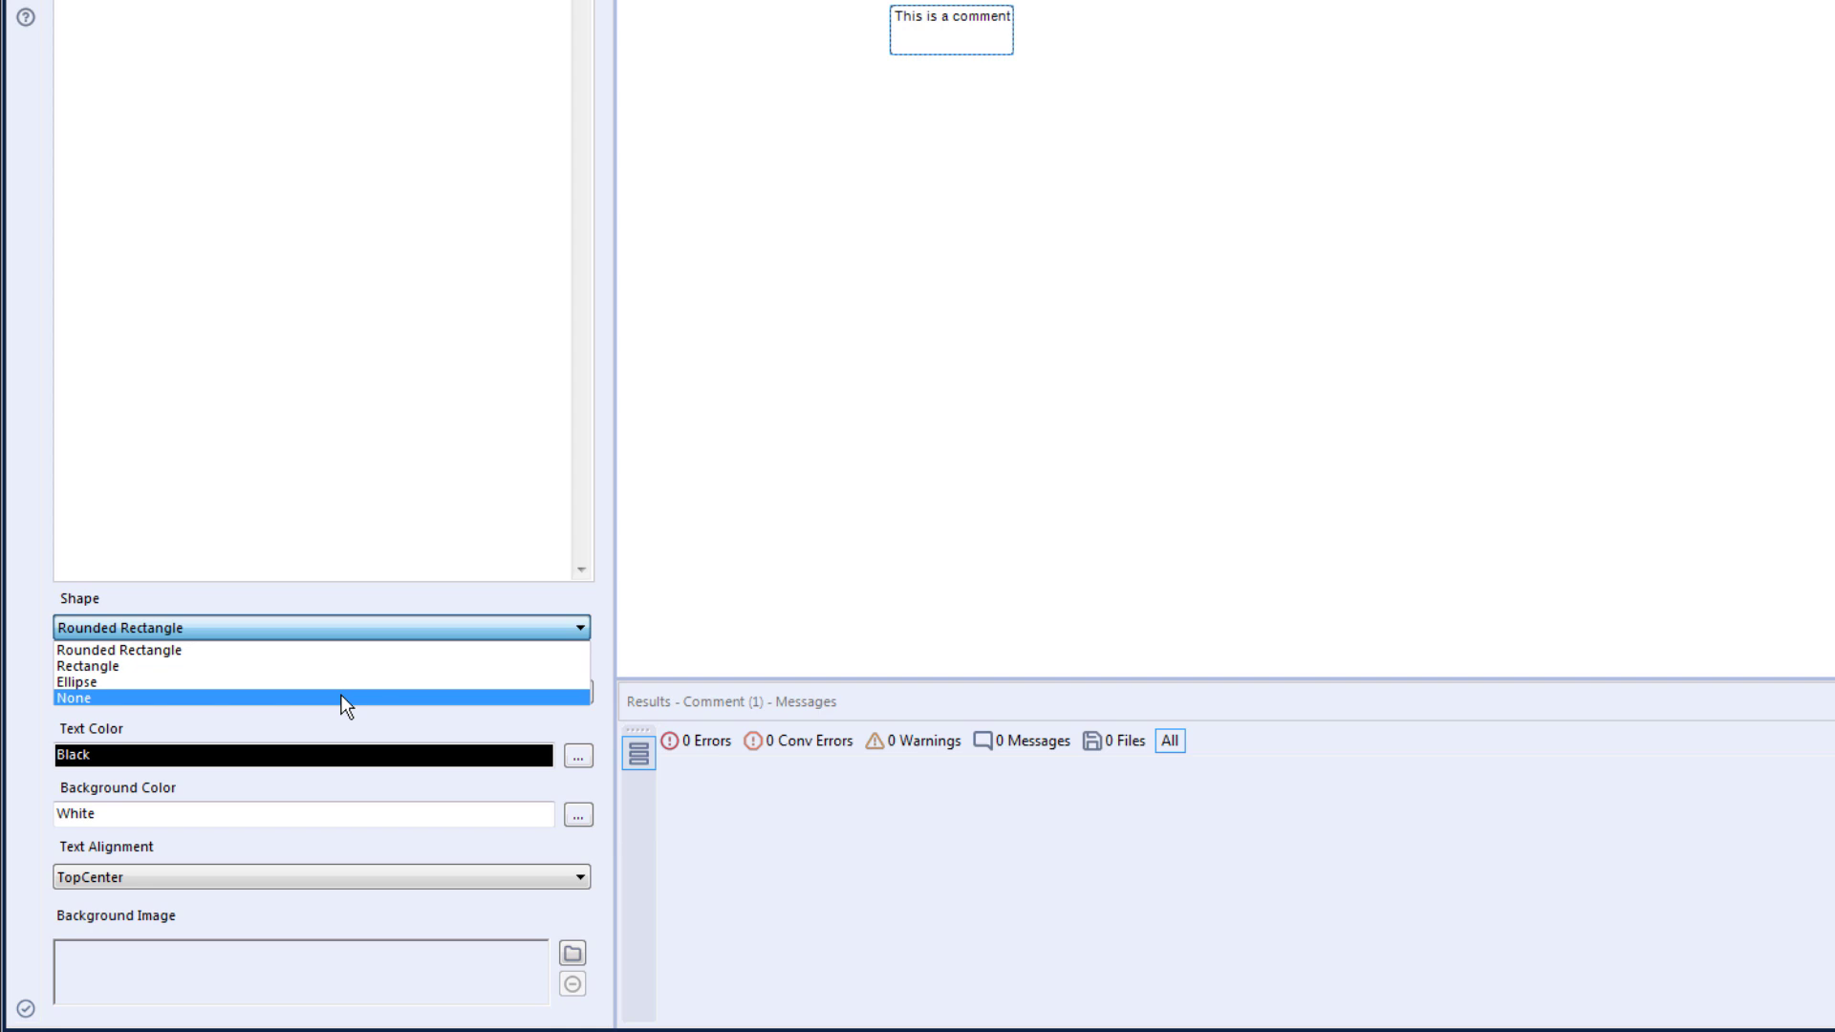
click(375, 605)
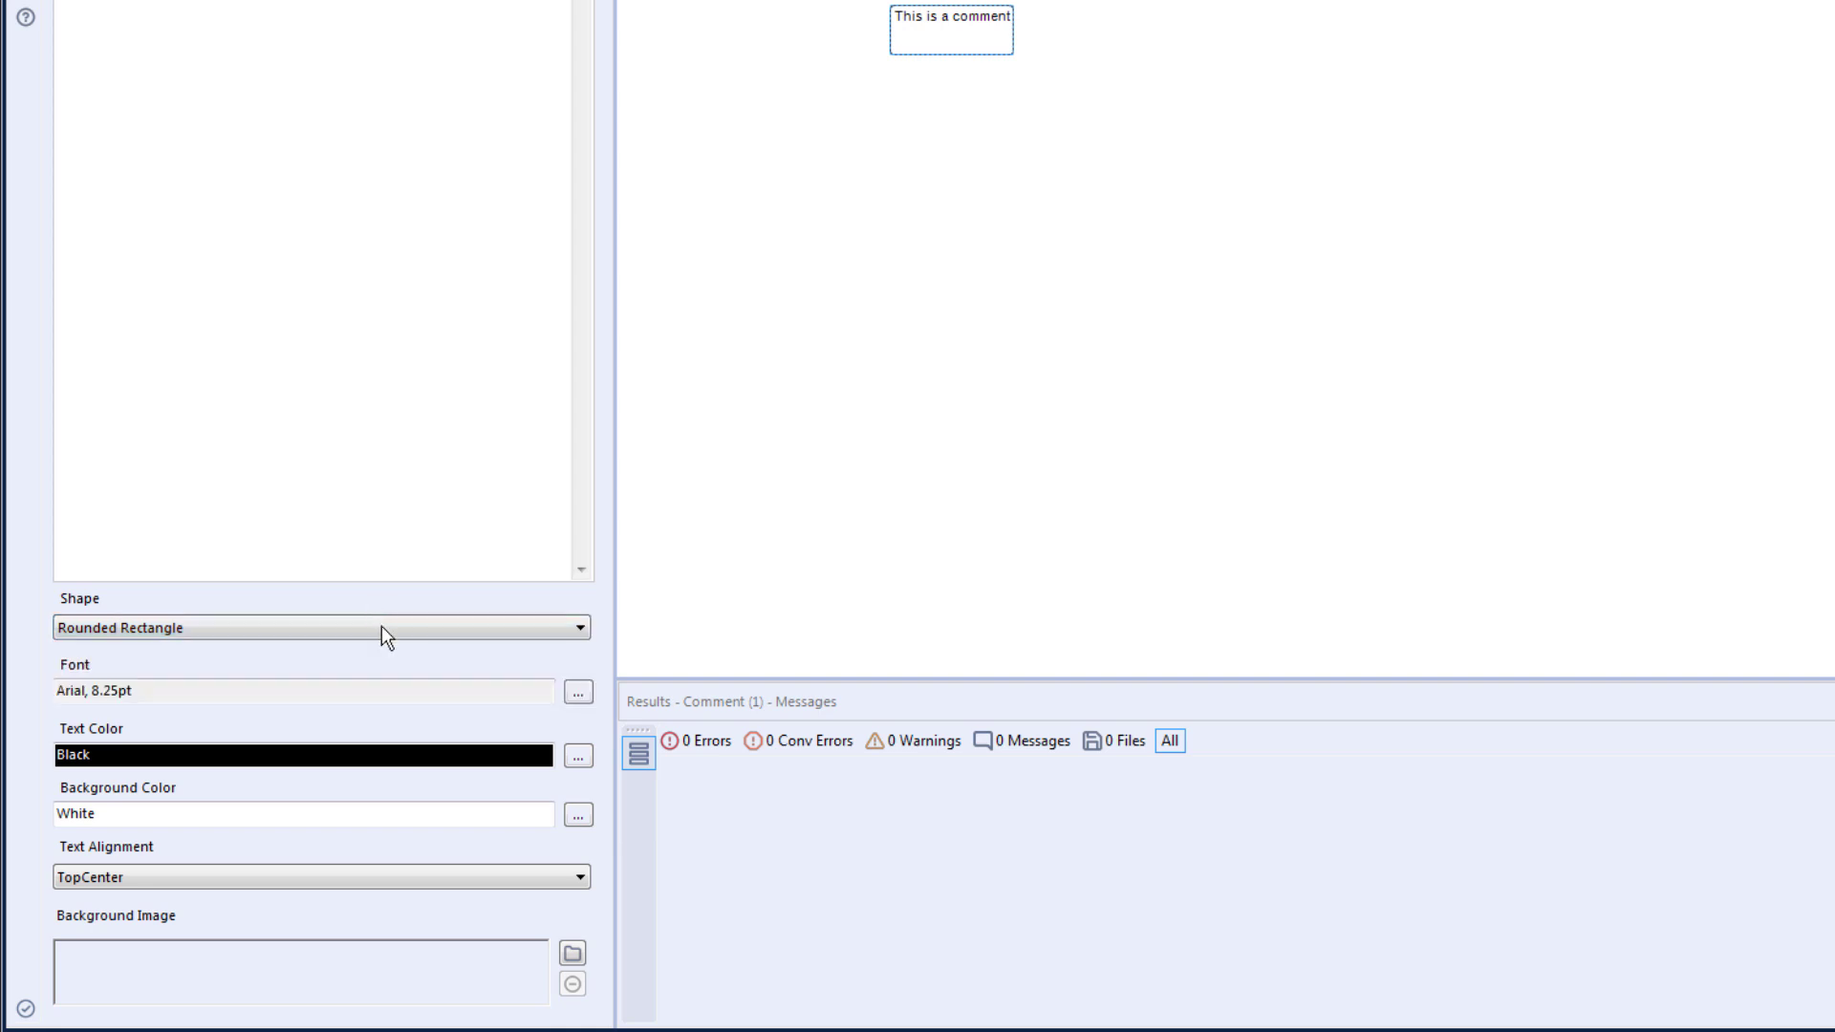
click(555, 706)
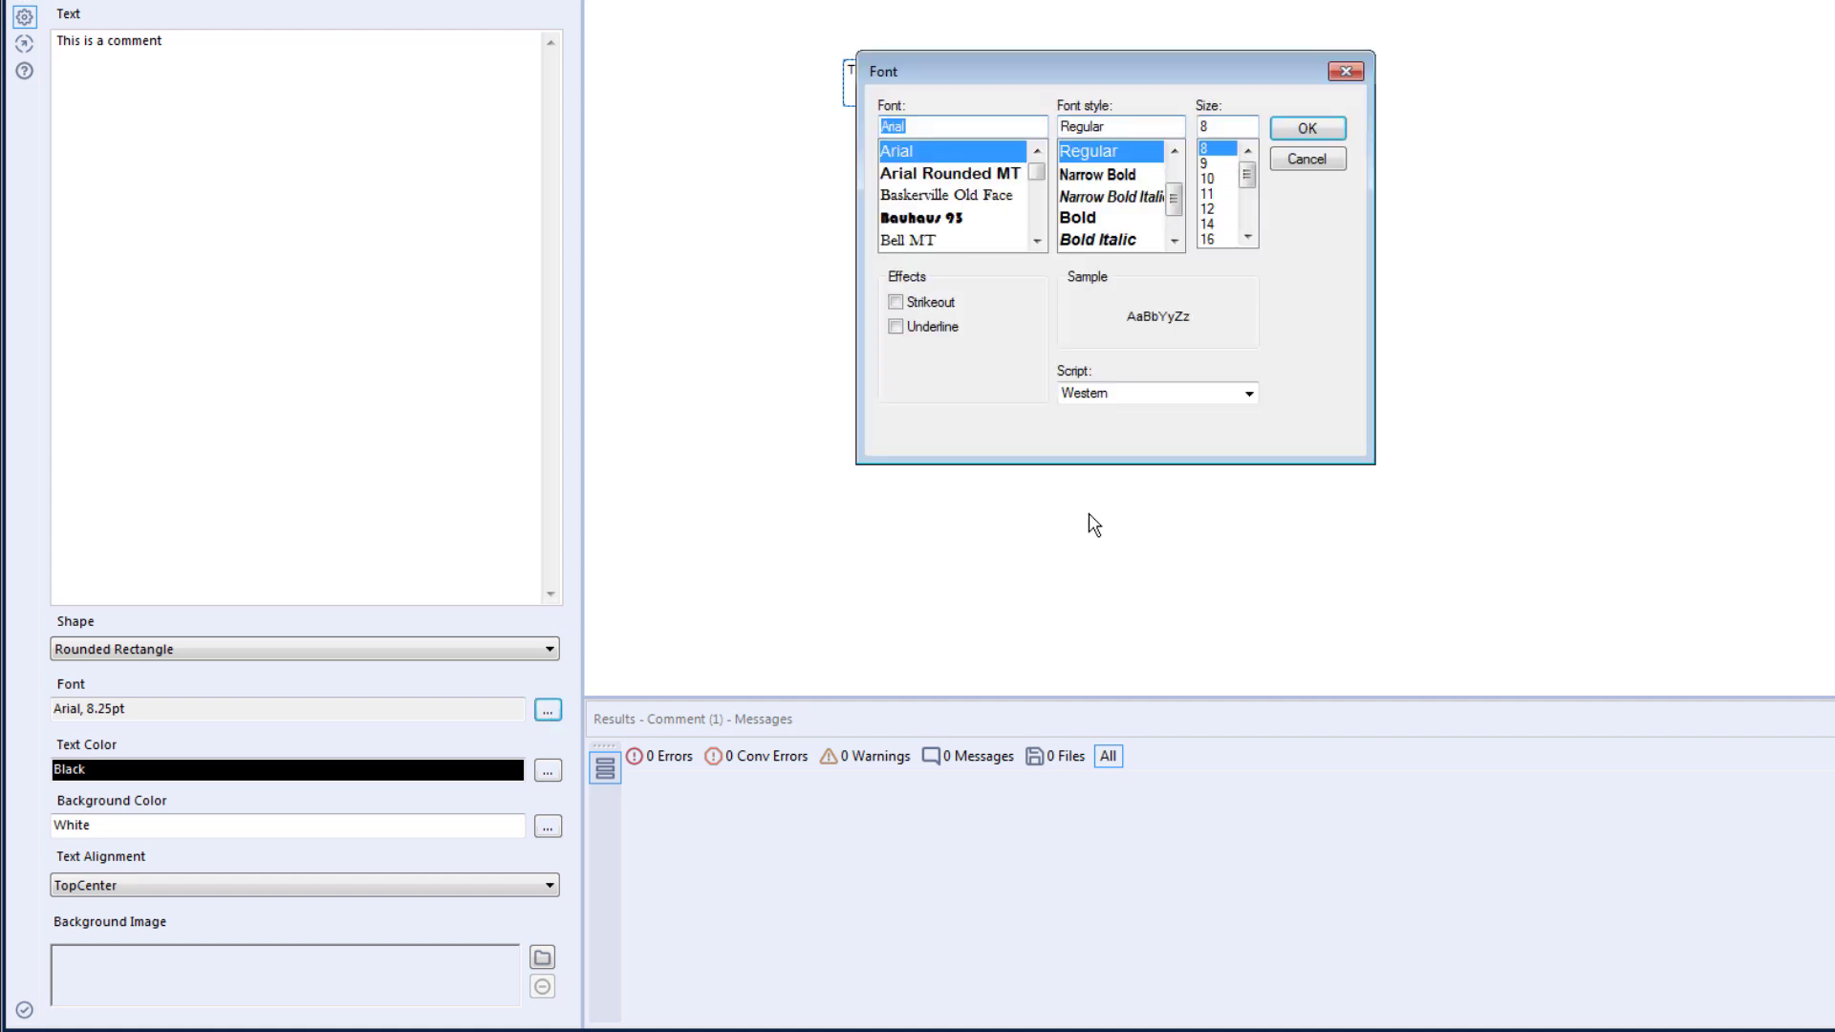
click(1309, 160)
click(548, 825)
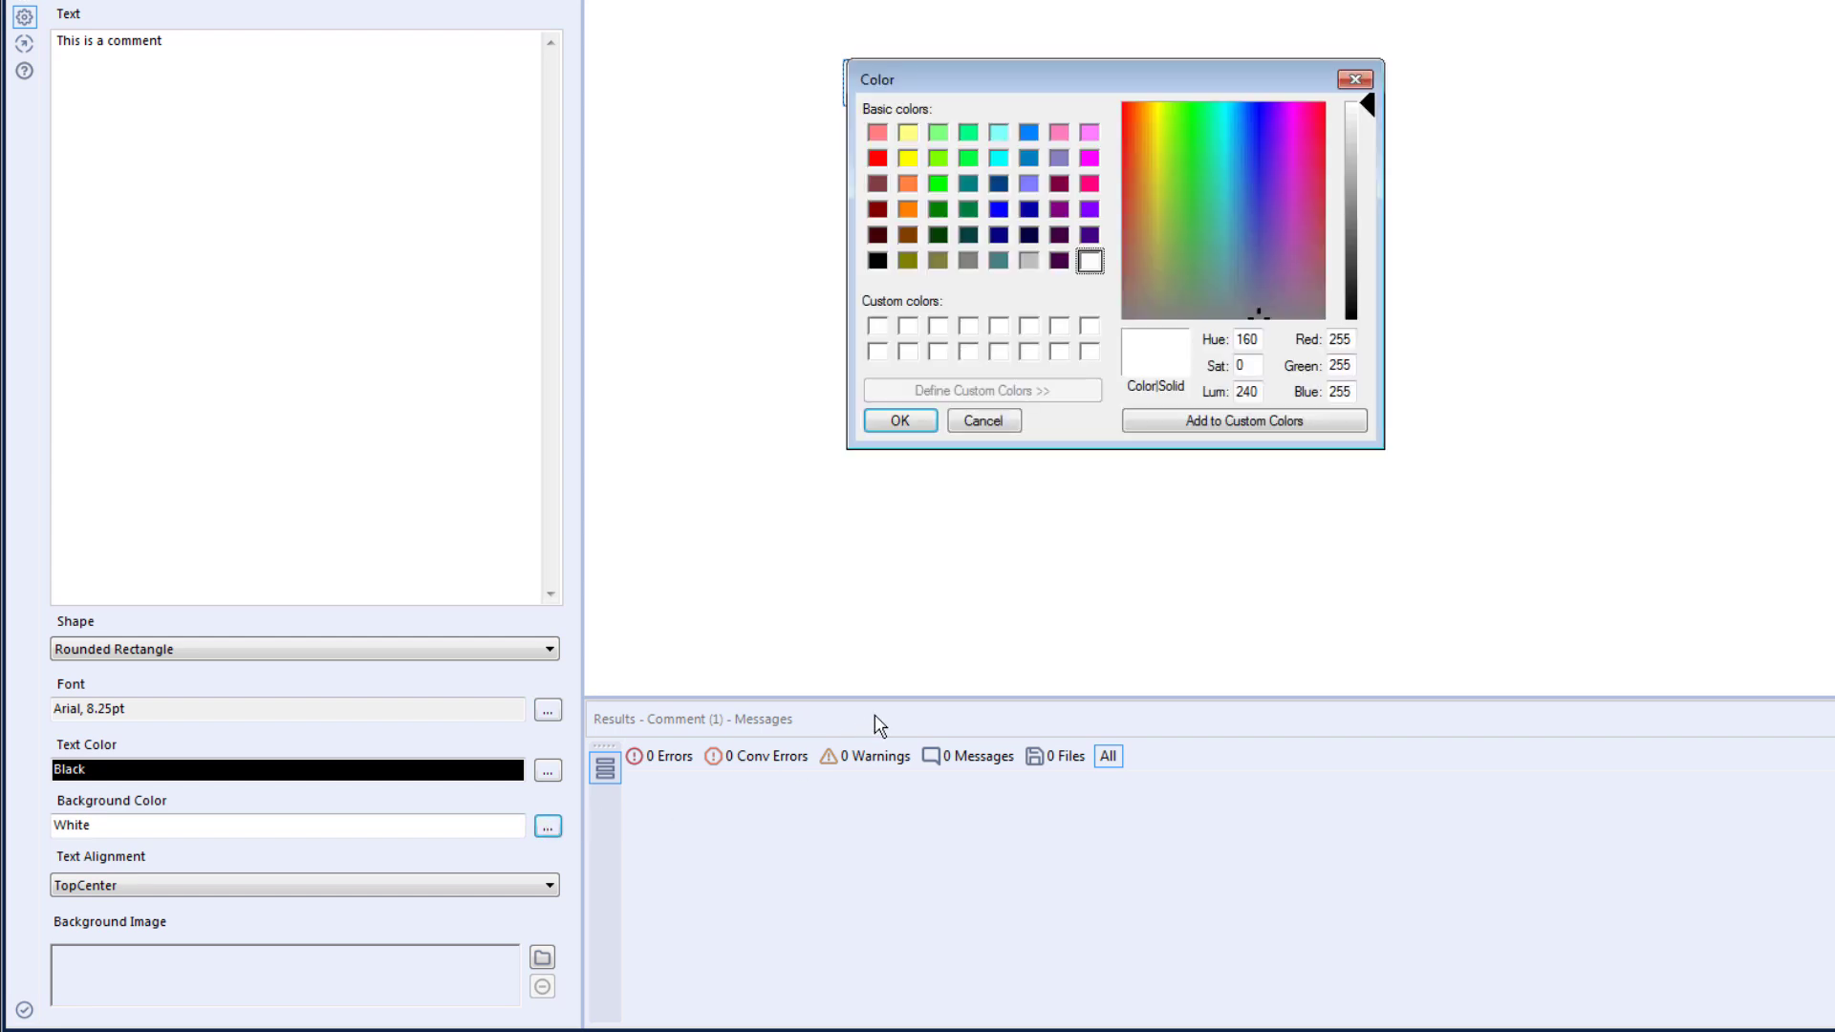
click(1365, 77)
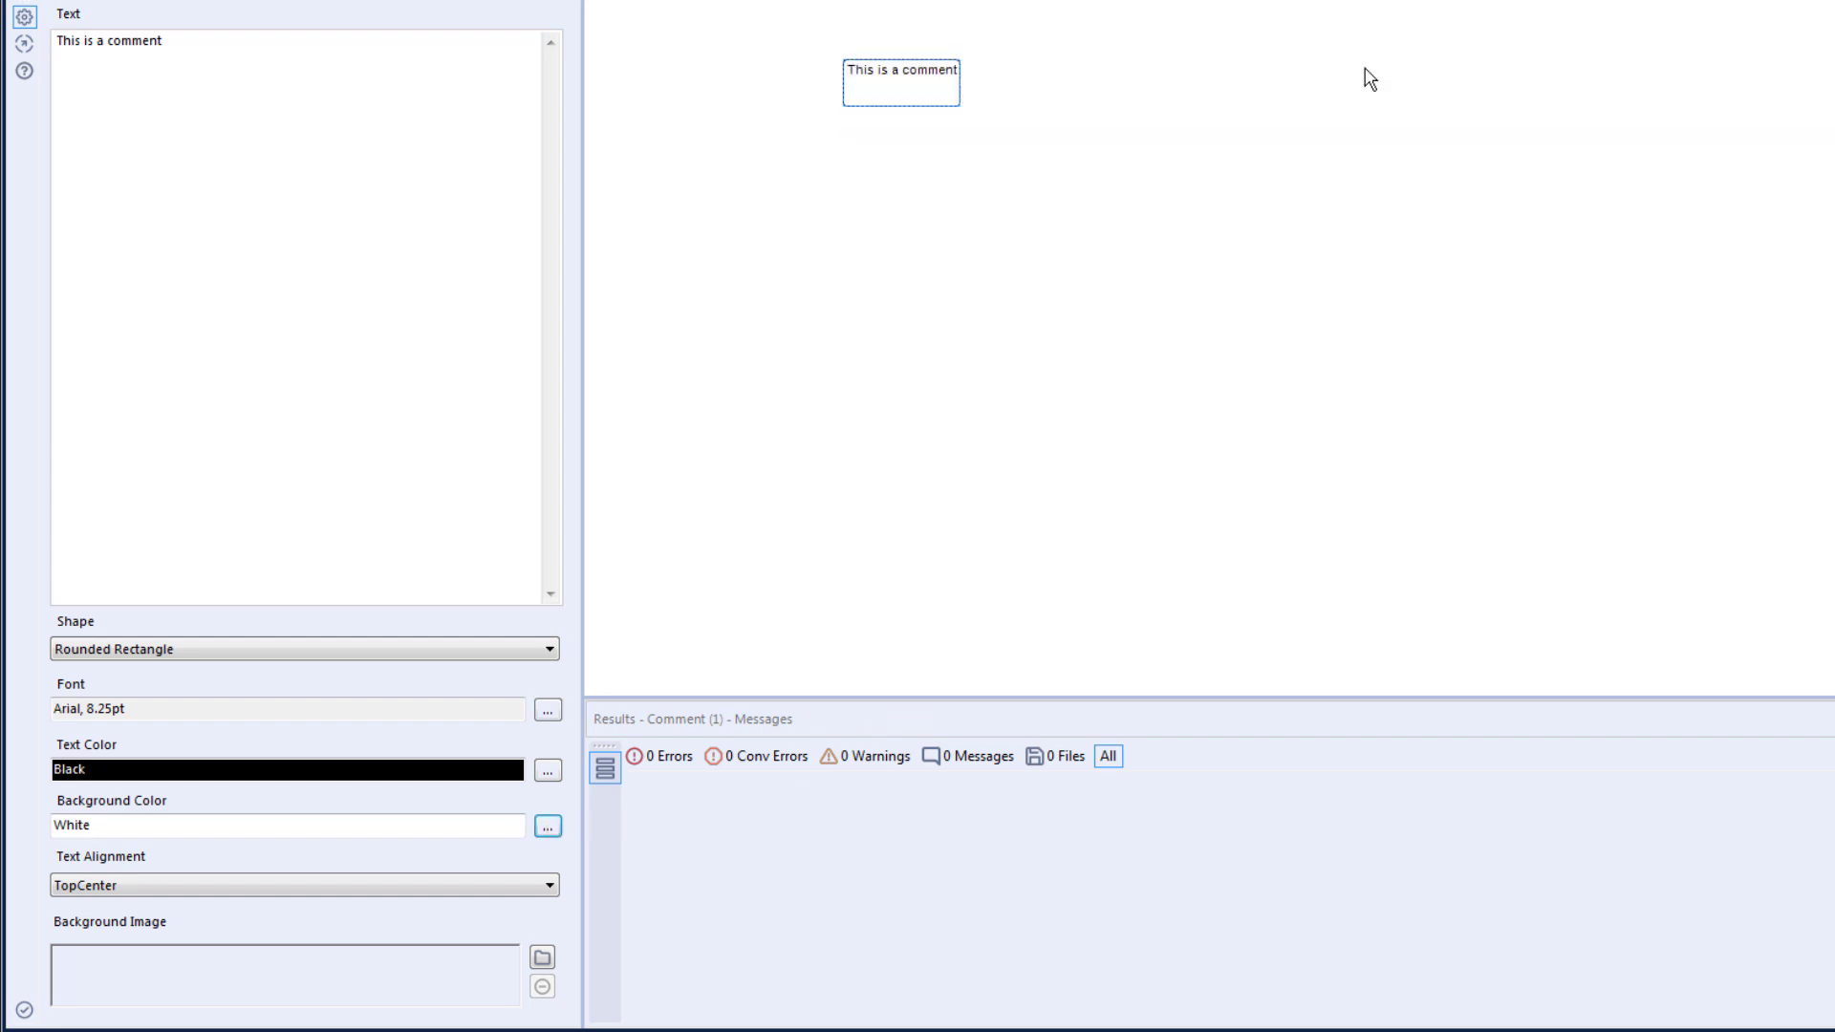
- Set the comment box's background color to orange (R=255, G=128, B=64)
click(548, 827)
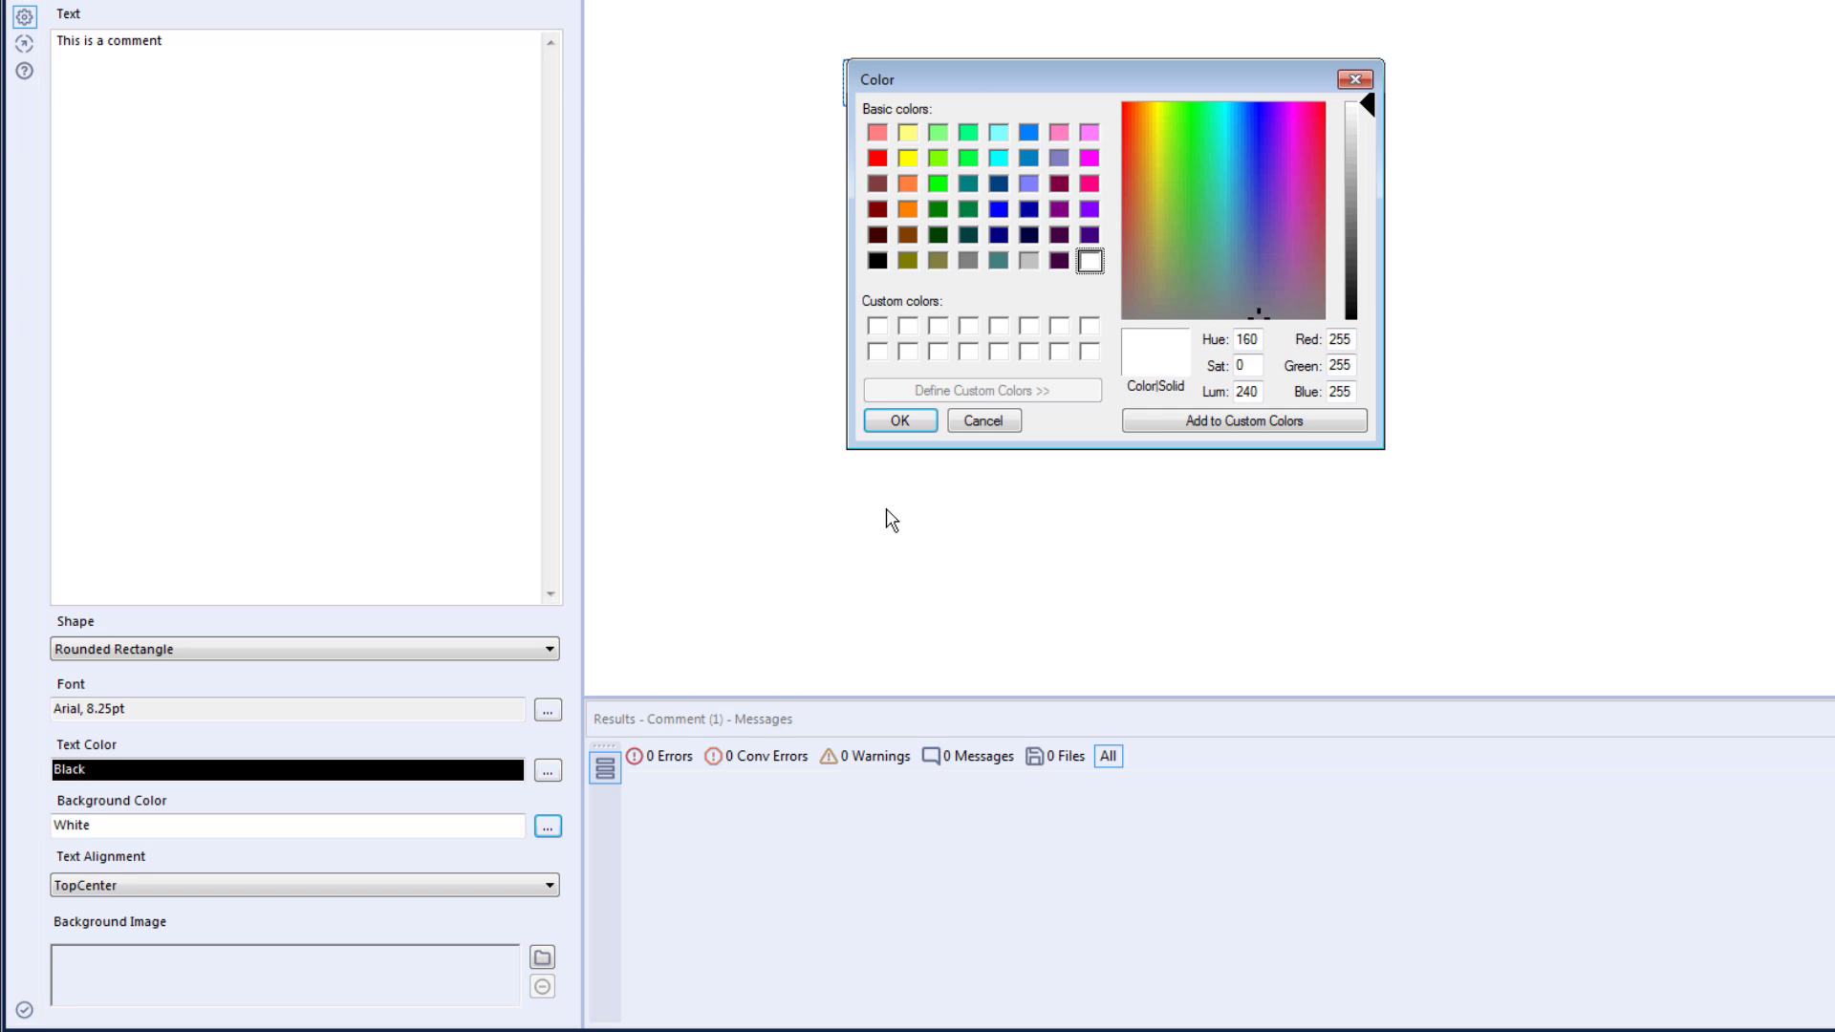
click(908, 185)
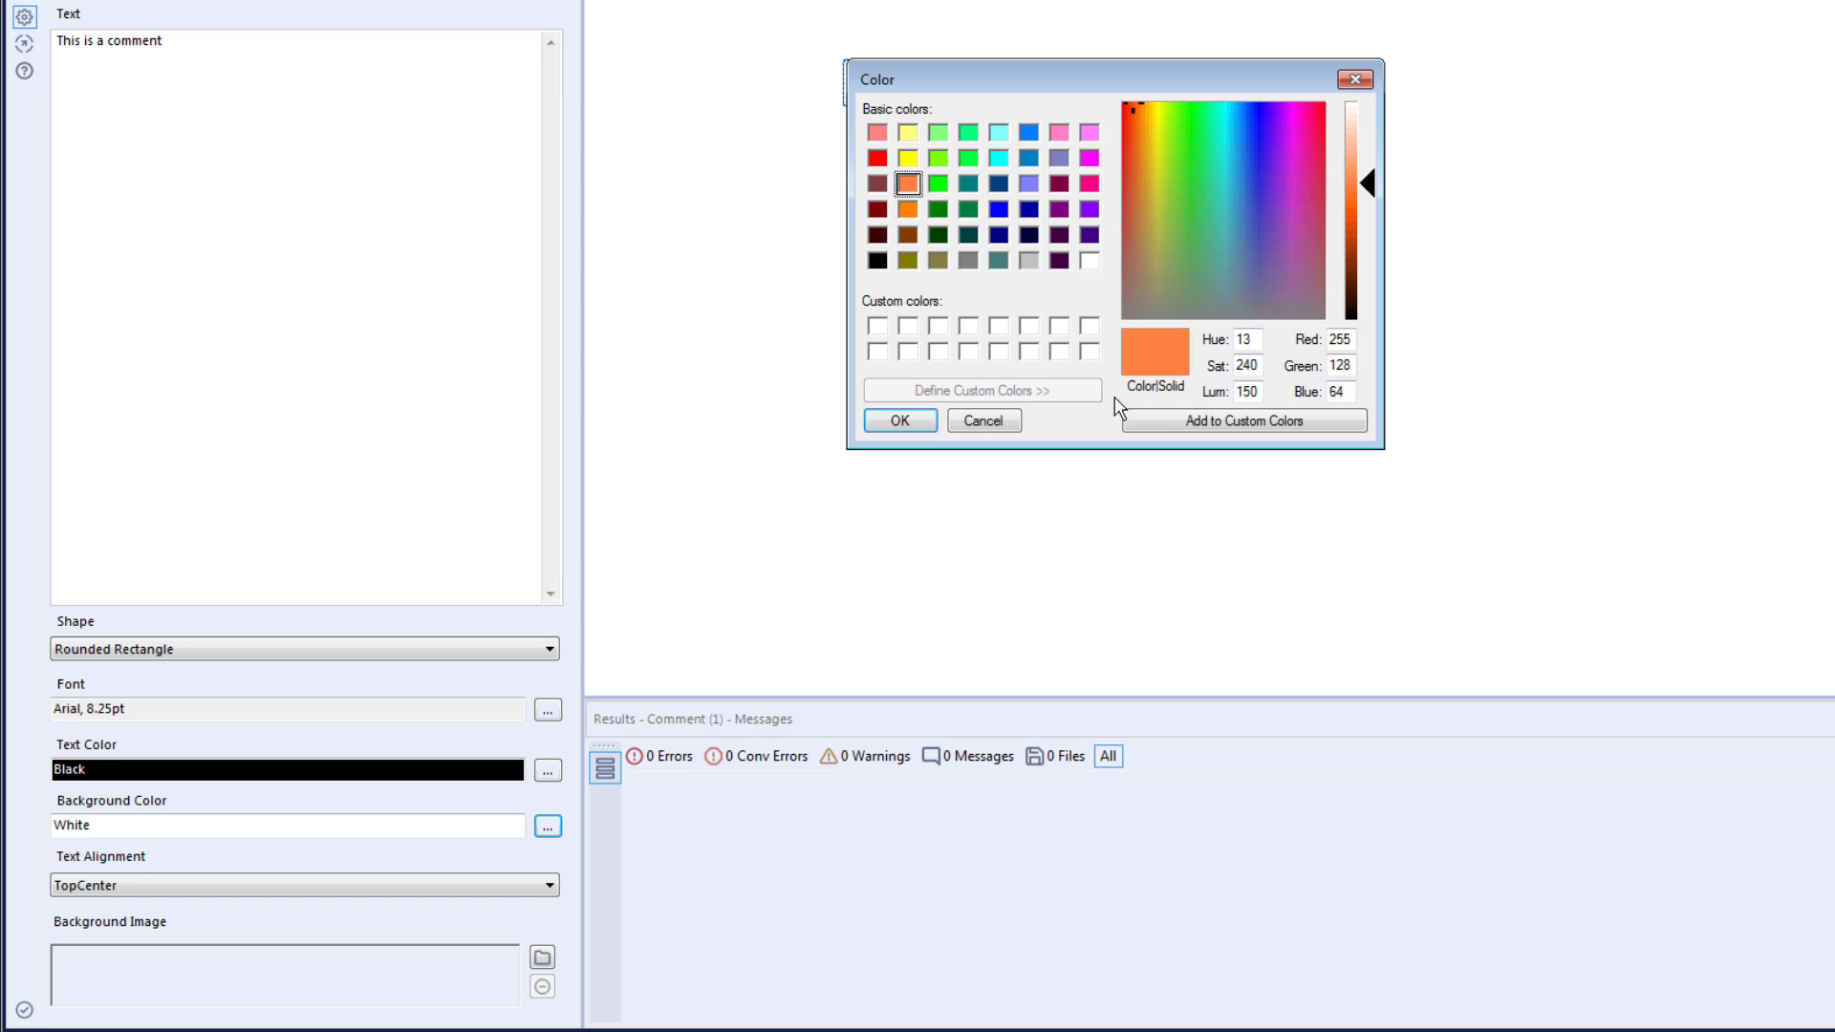
click(899, 421)
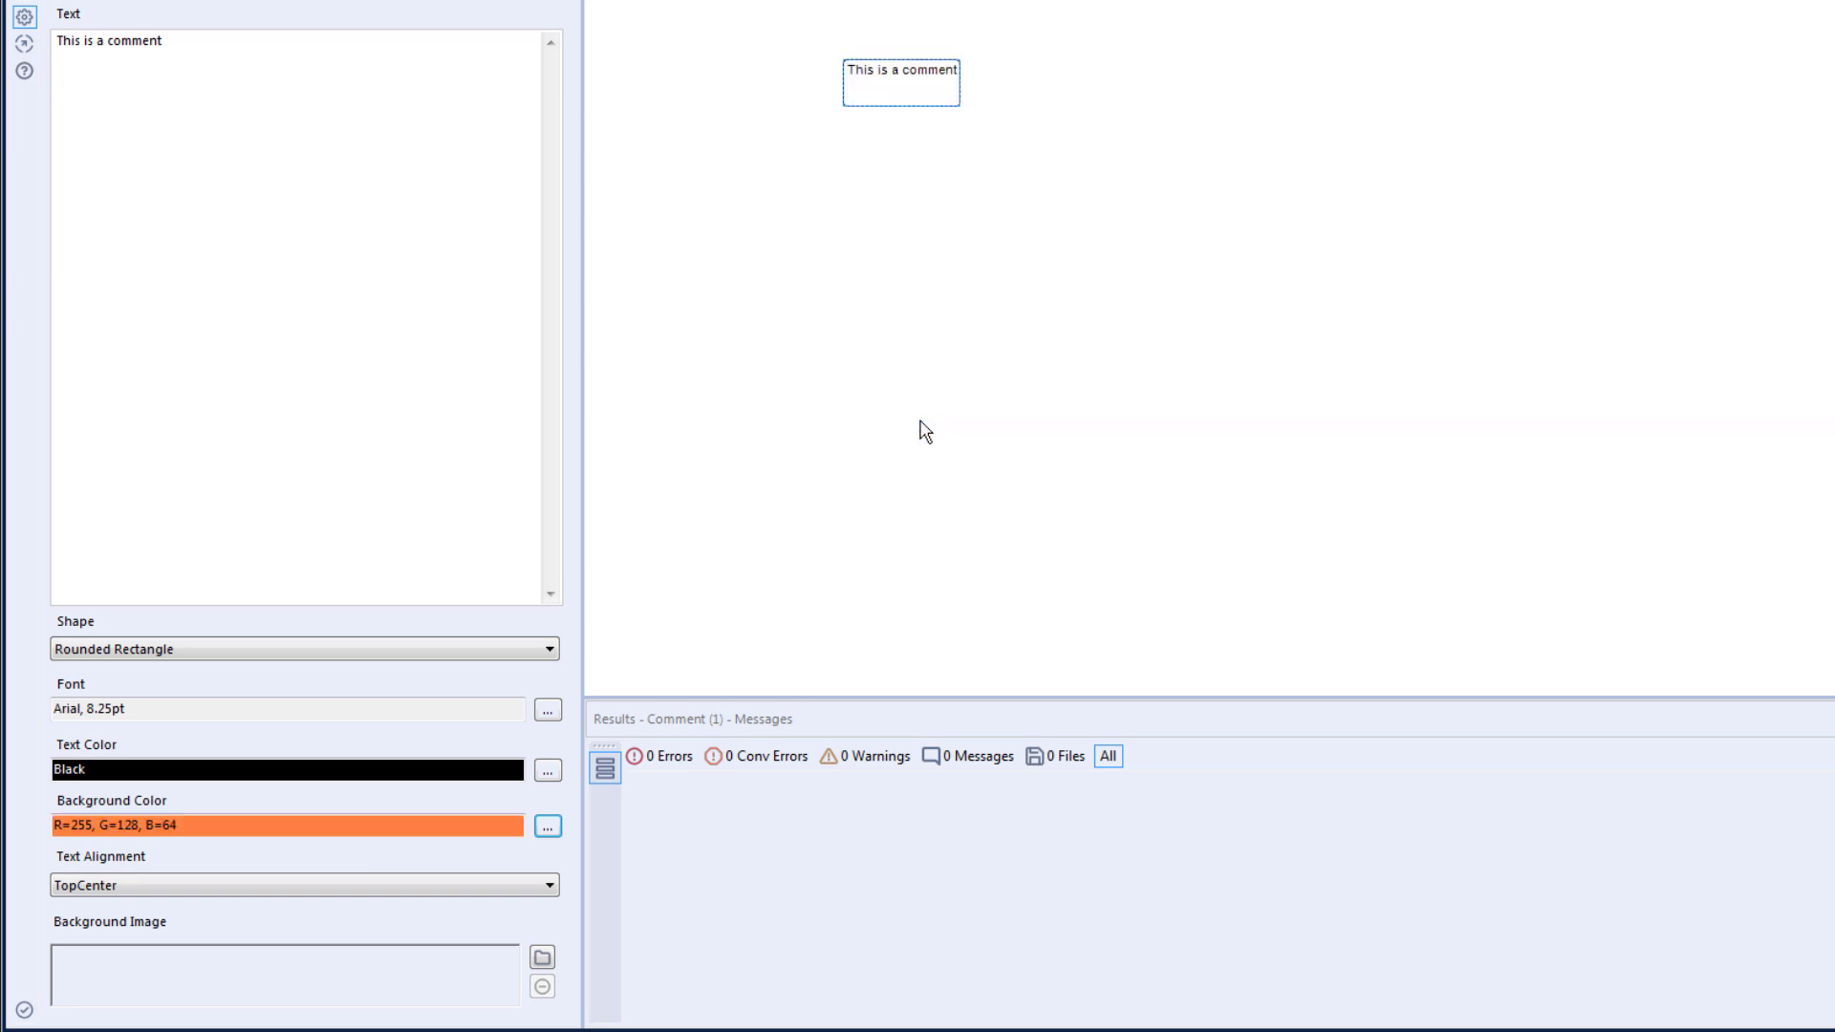
- Run the workflow, dismiss its completion message, and enlarge the orange comment box in both directions
click(545, 885)
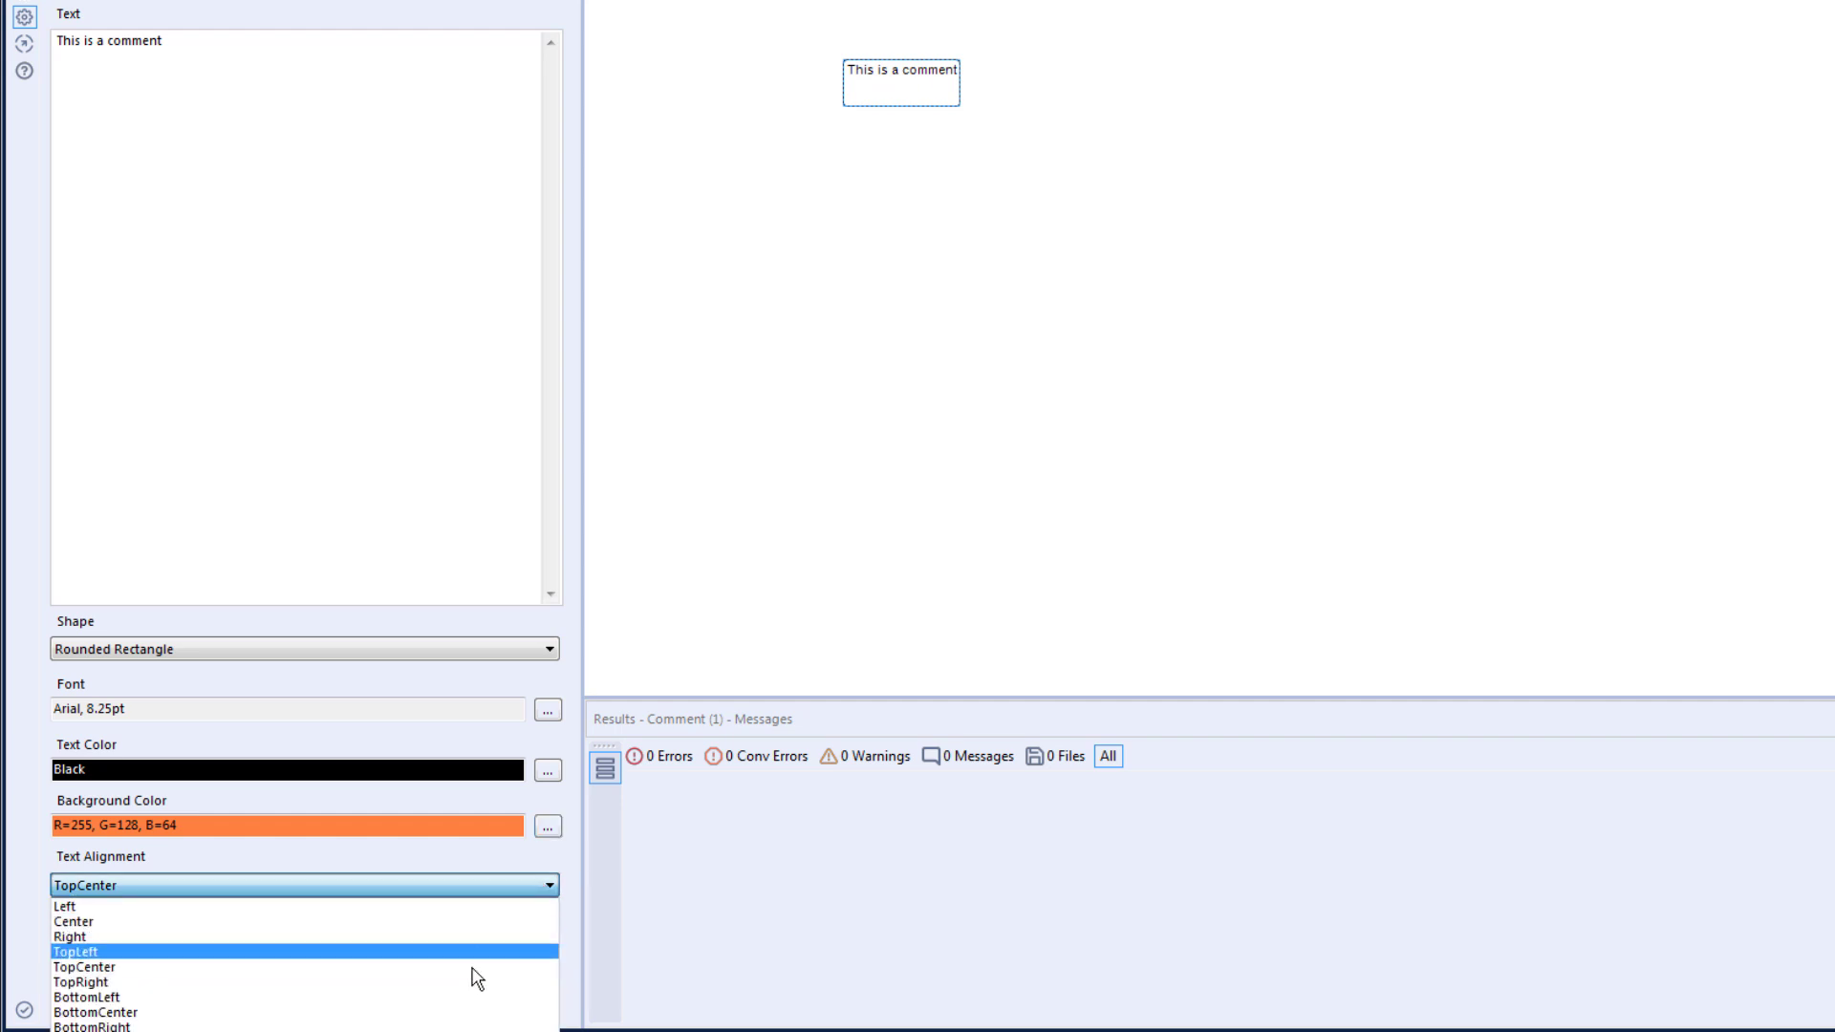
click(837, 465)
click(837, 466)
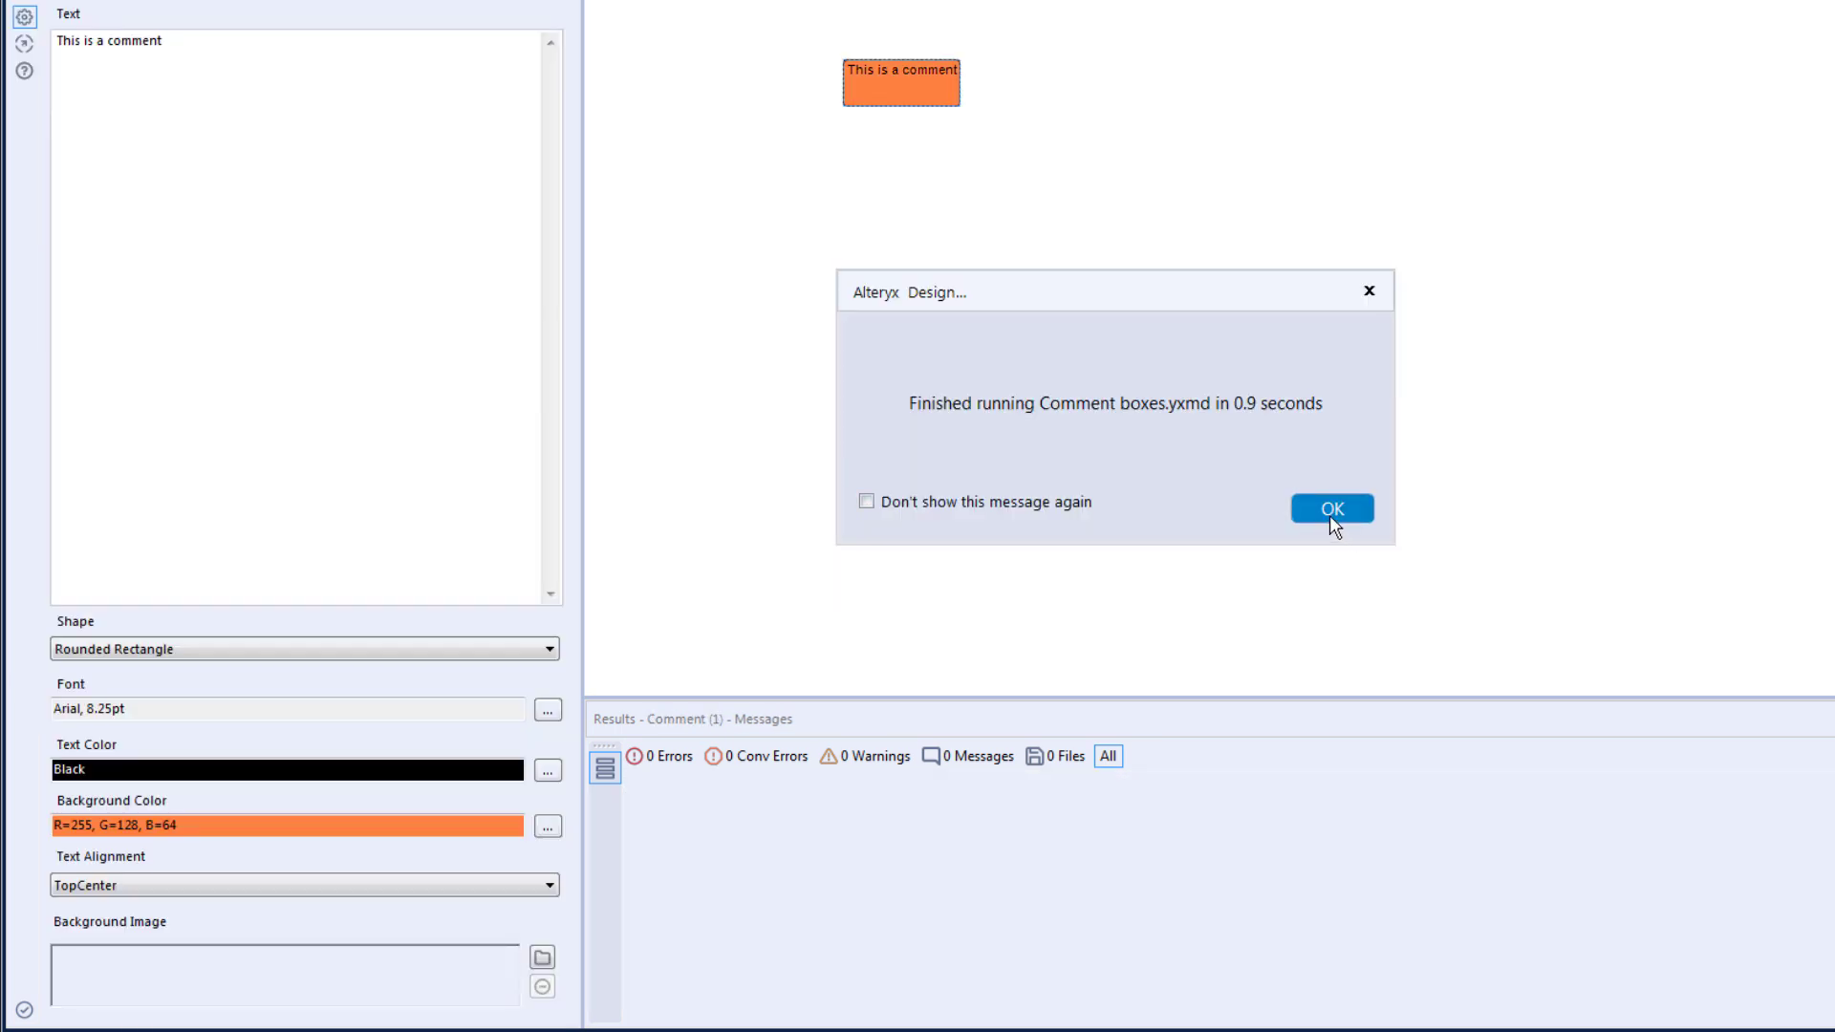
click(1333, 512)
drag(898, 92, 1053, 203)
- Insert a second comment box and enlarge it so it overlaps the orange comment's lower-right corner
right_click(1042, 246)
mouse_move(1127, 291)
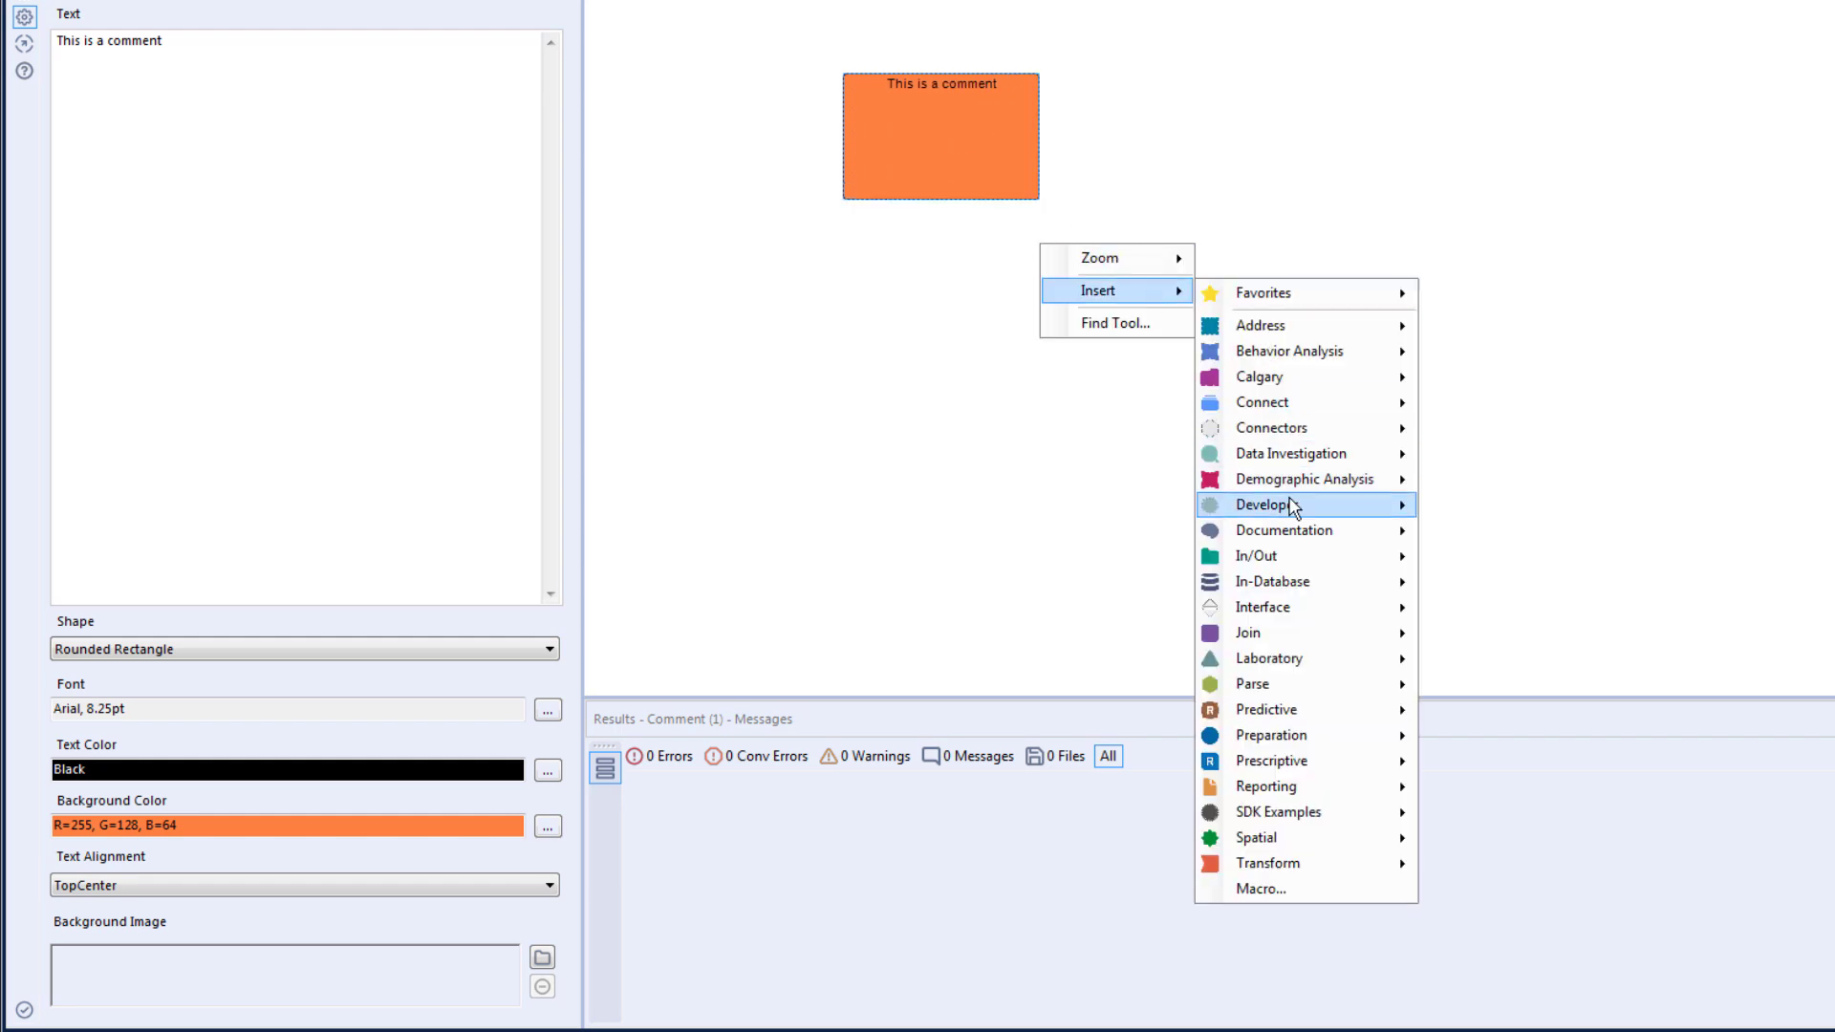
mouse_move(1319, 531)
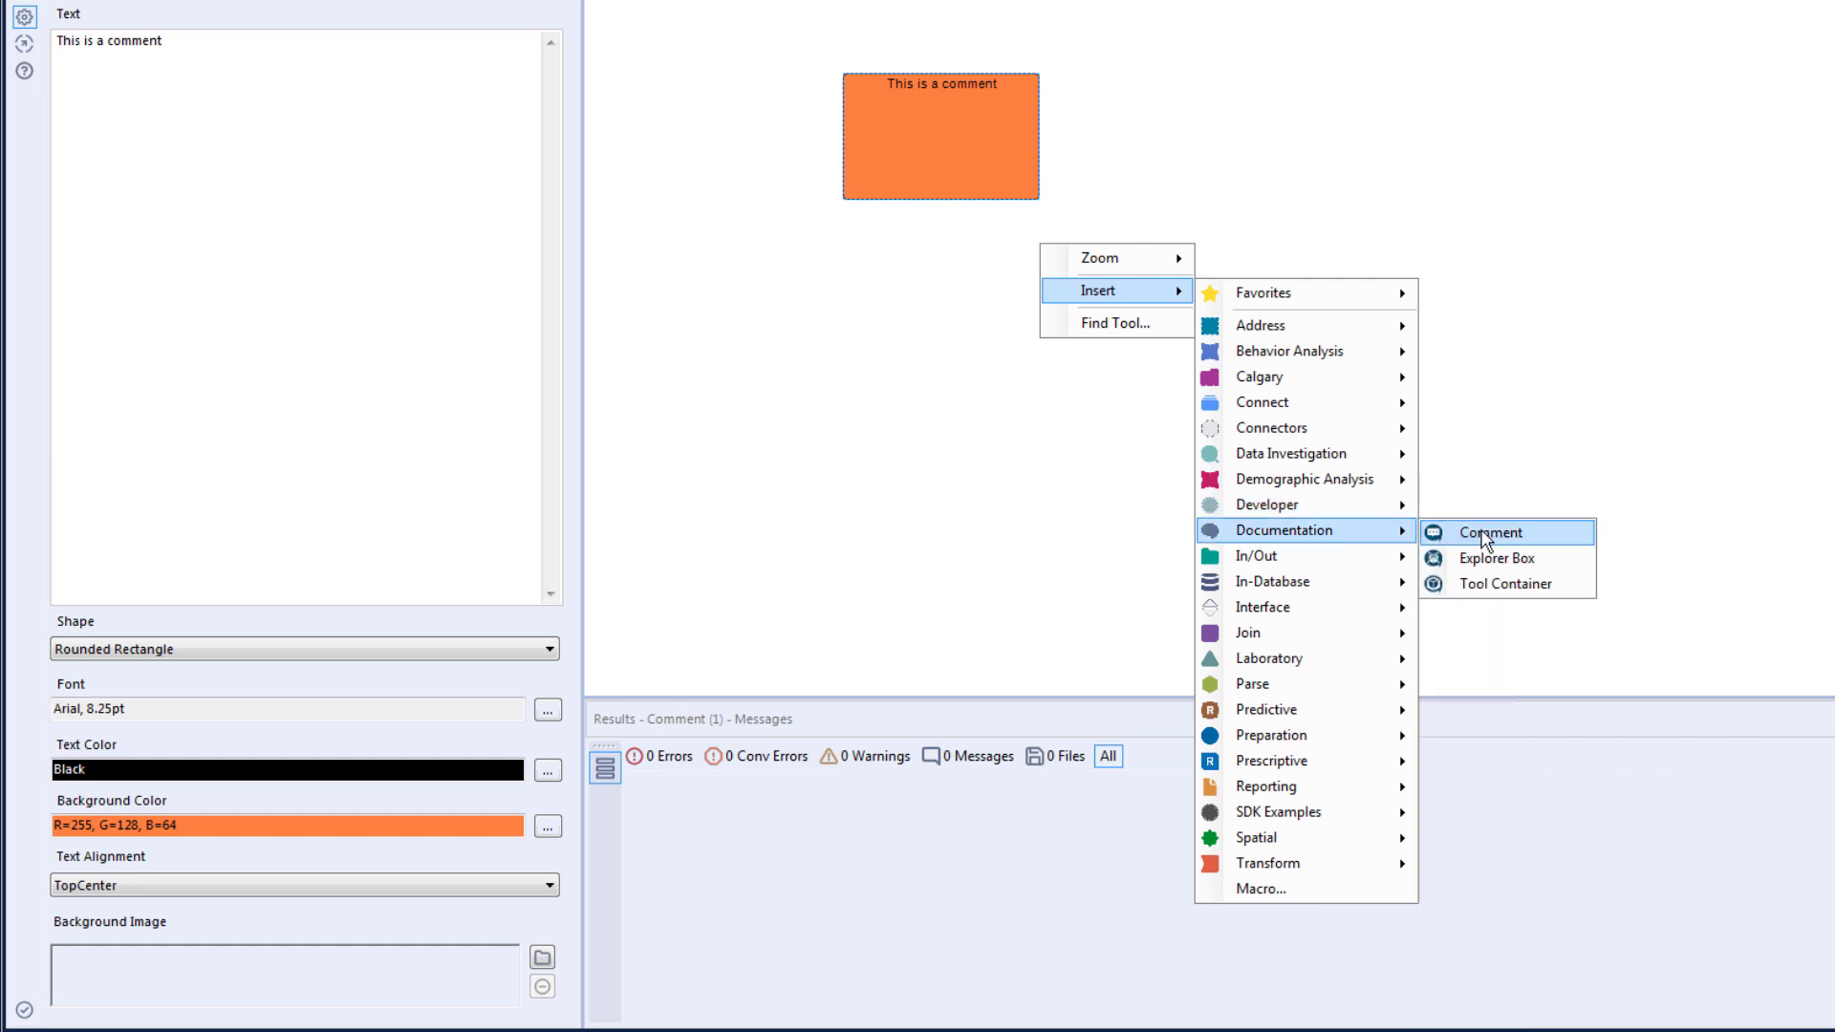
click(1486, 537)
drag(1095, 266, 1070, 172)
drag(1086, 175, 1164, 296)
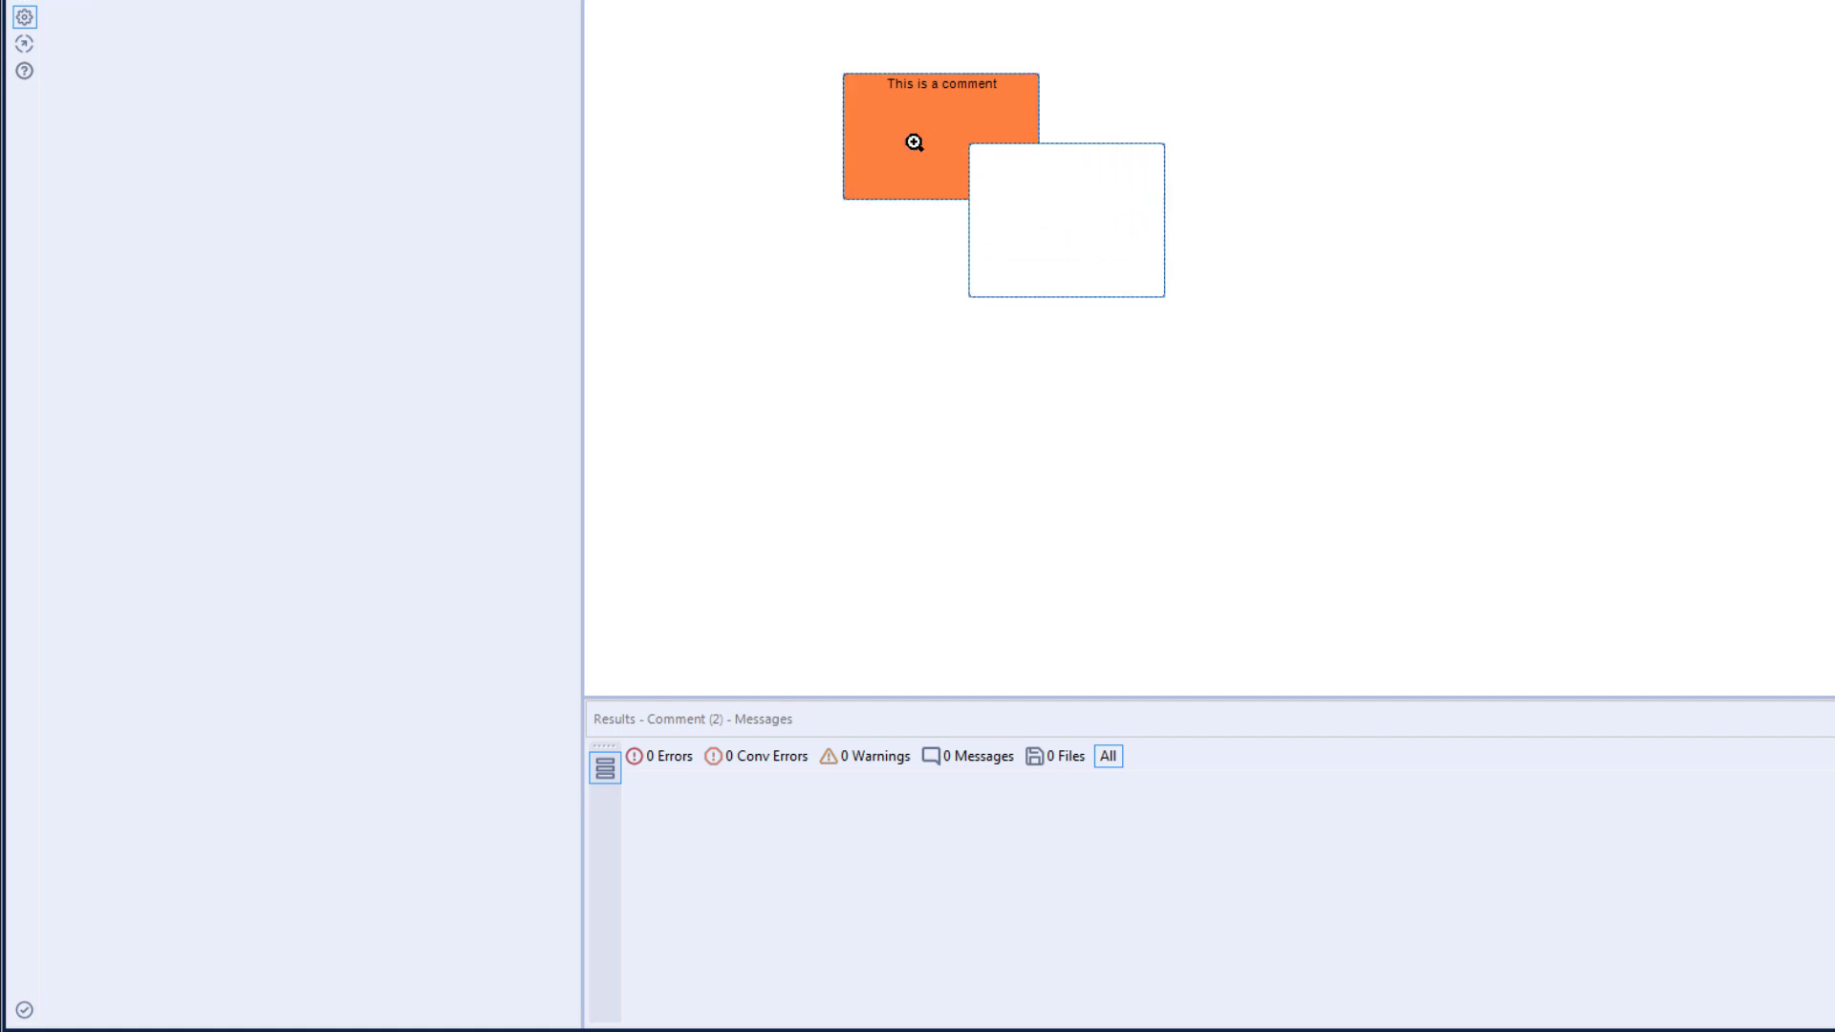
- Bring the orange comment box in front of the white one
right_click(908, 138)
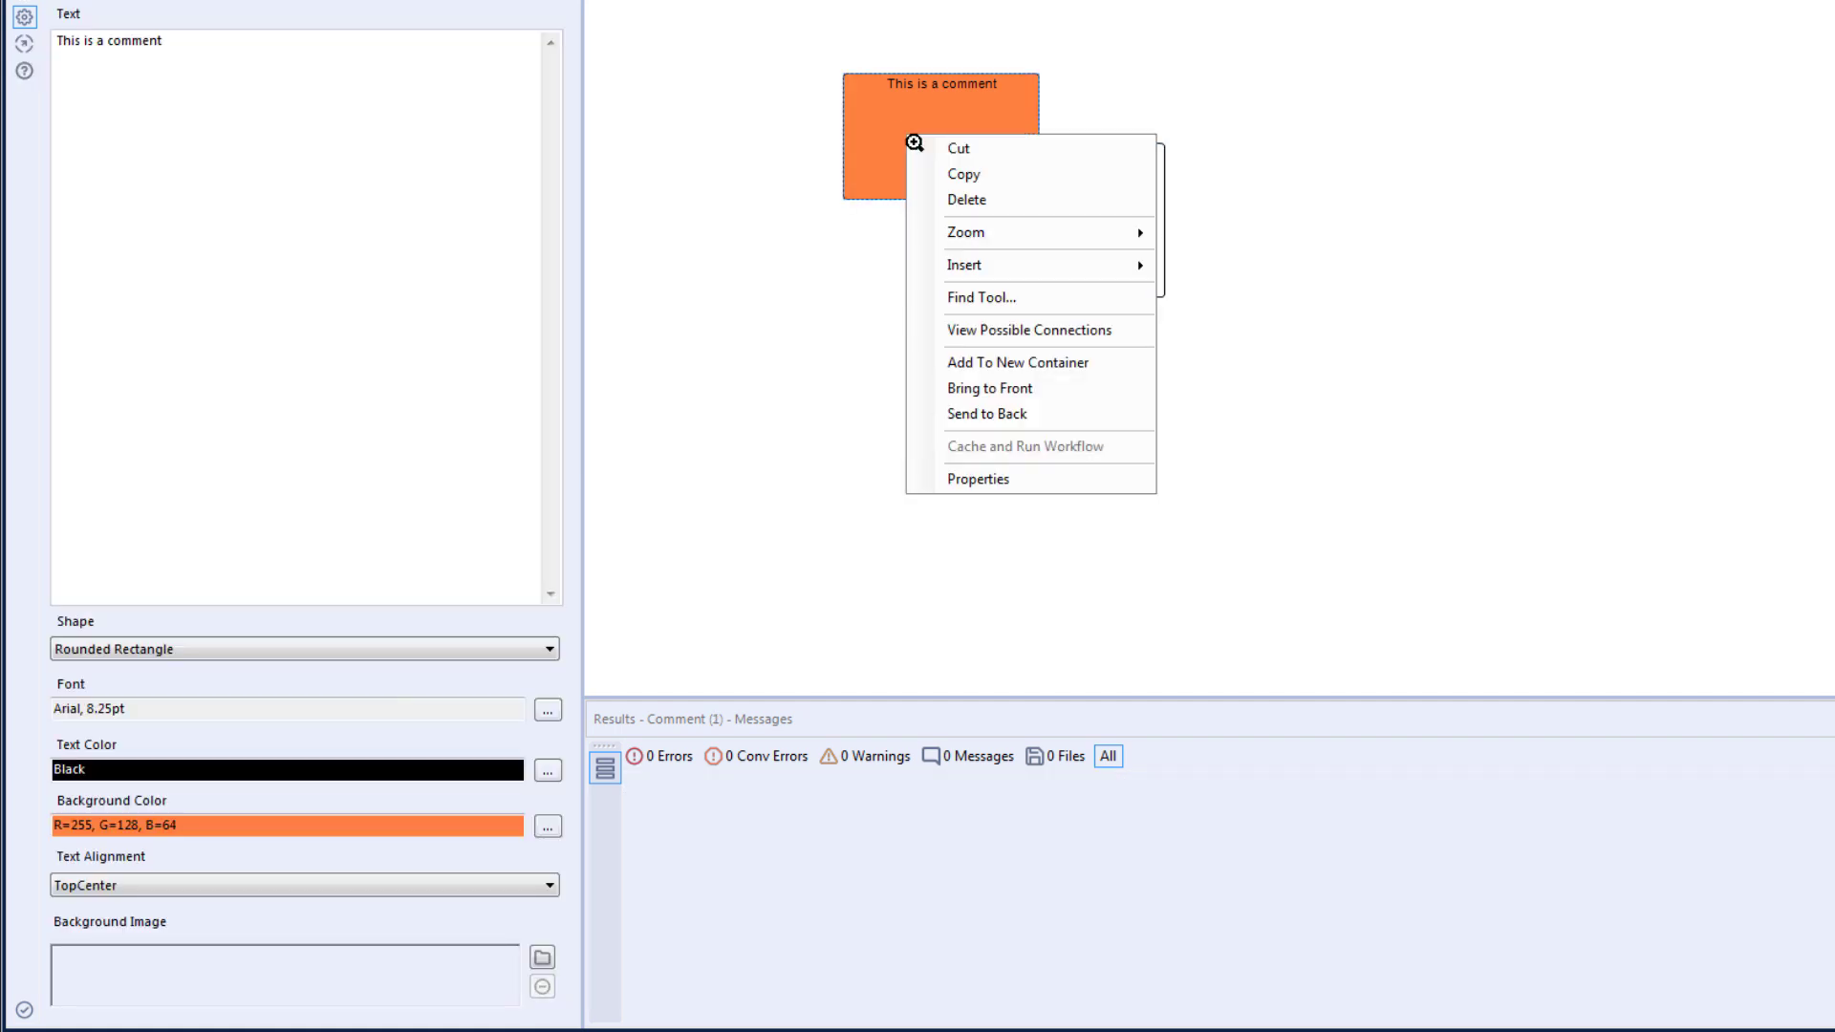
click(1006, 388)
- Select the white comment box and bring it in front of the orange one
click(1069, 258)
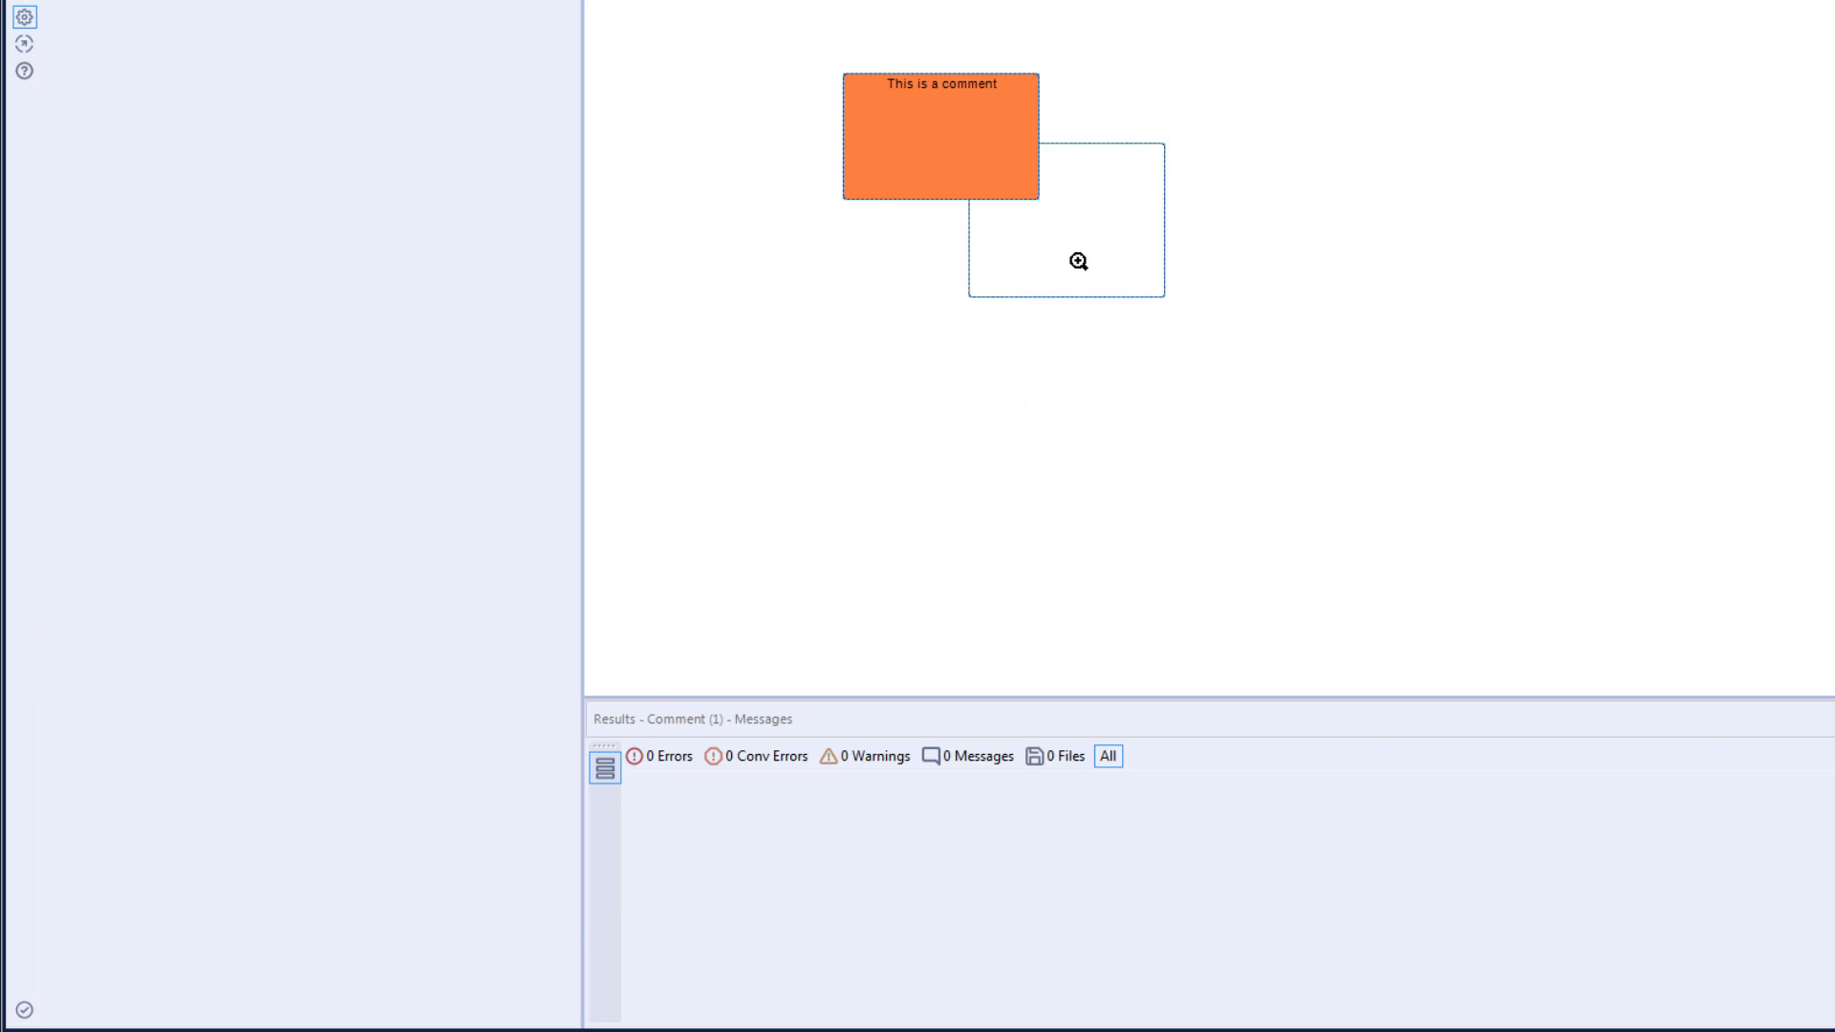
right_click(1078, 261)
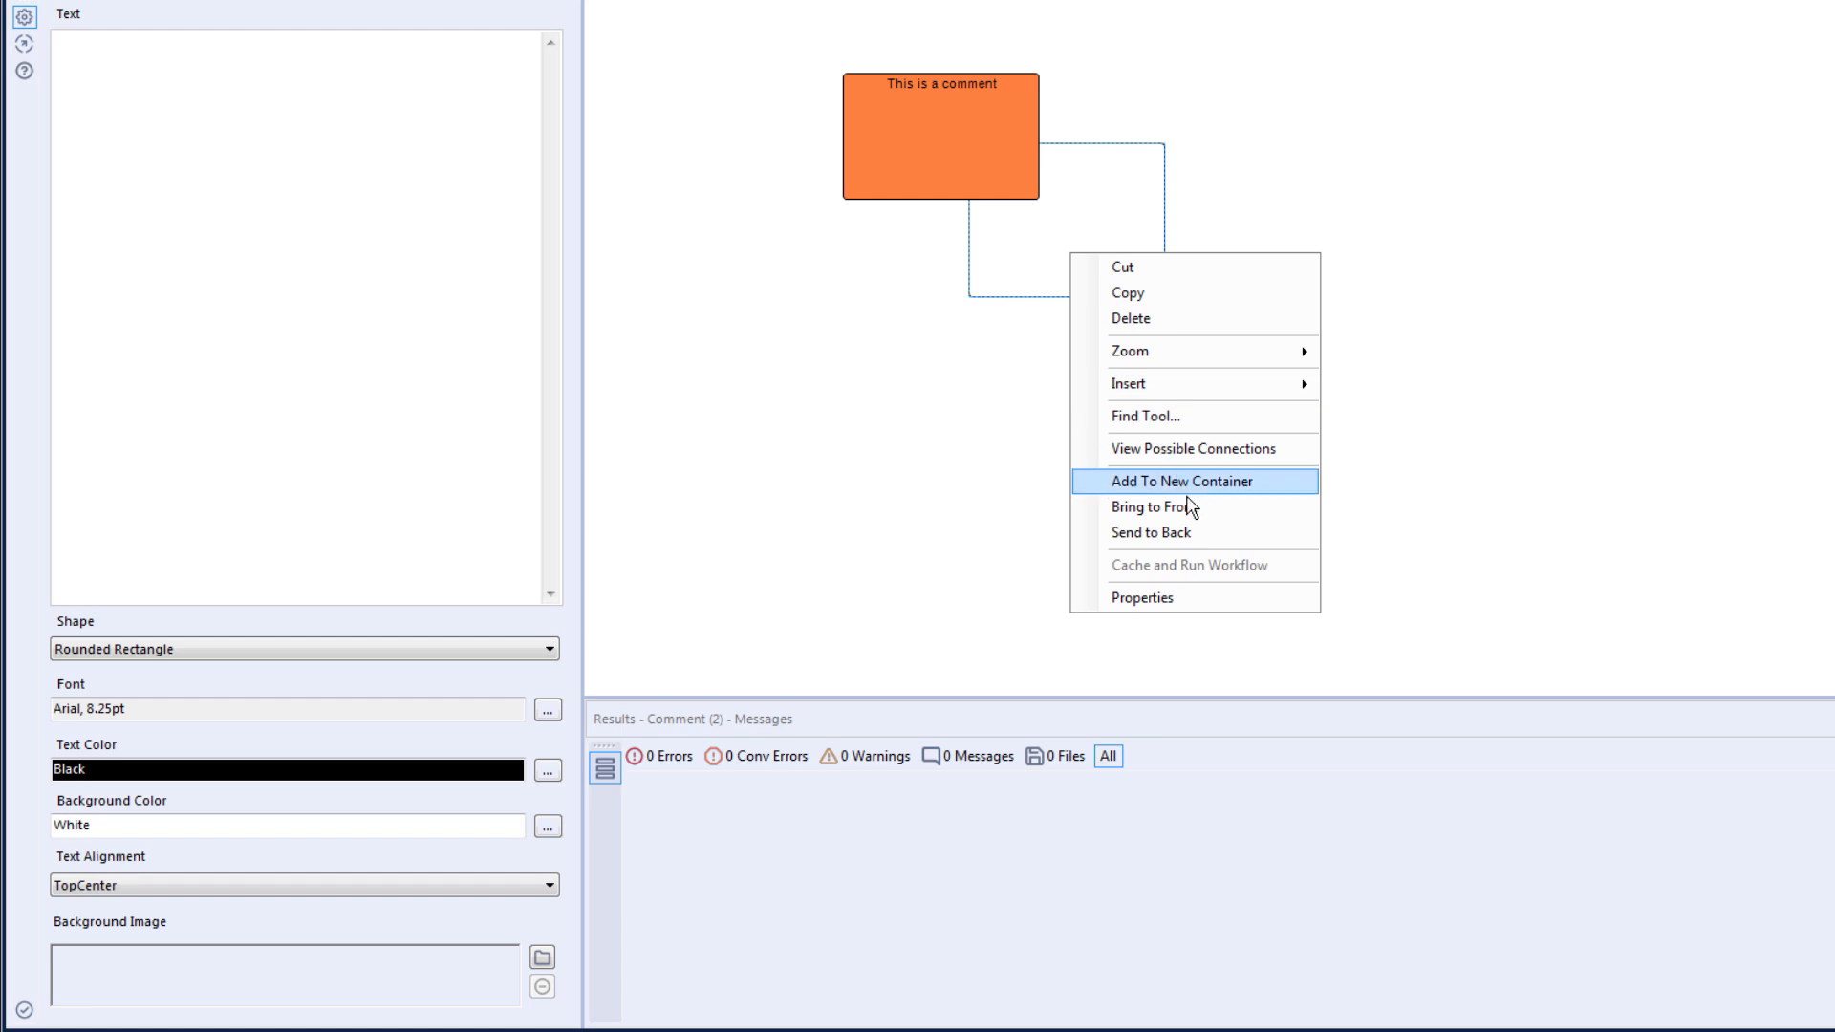
click(1192, 508)
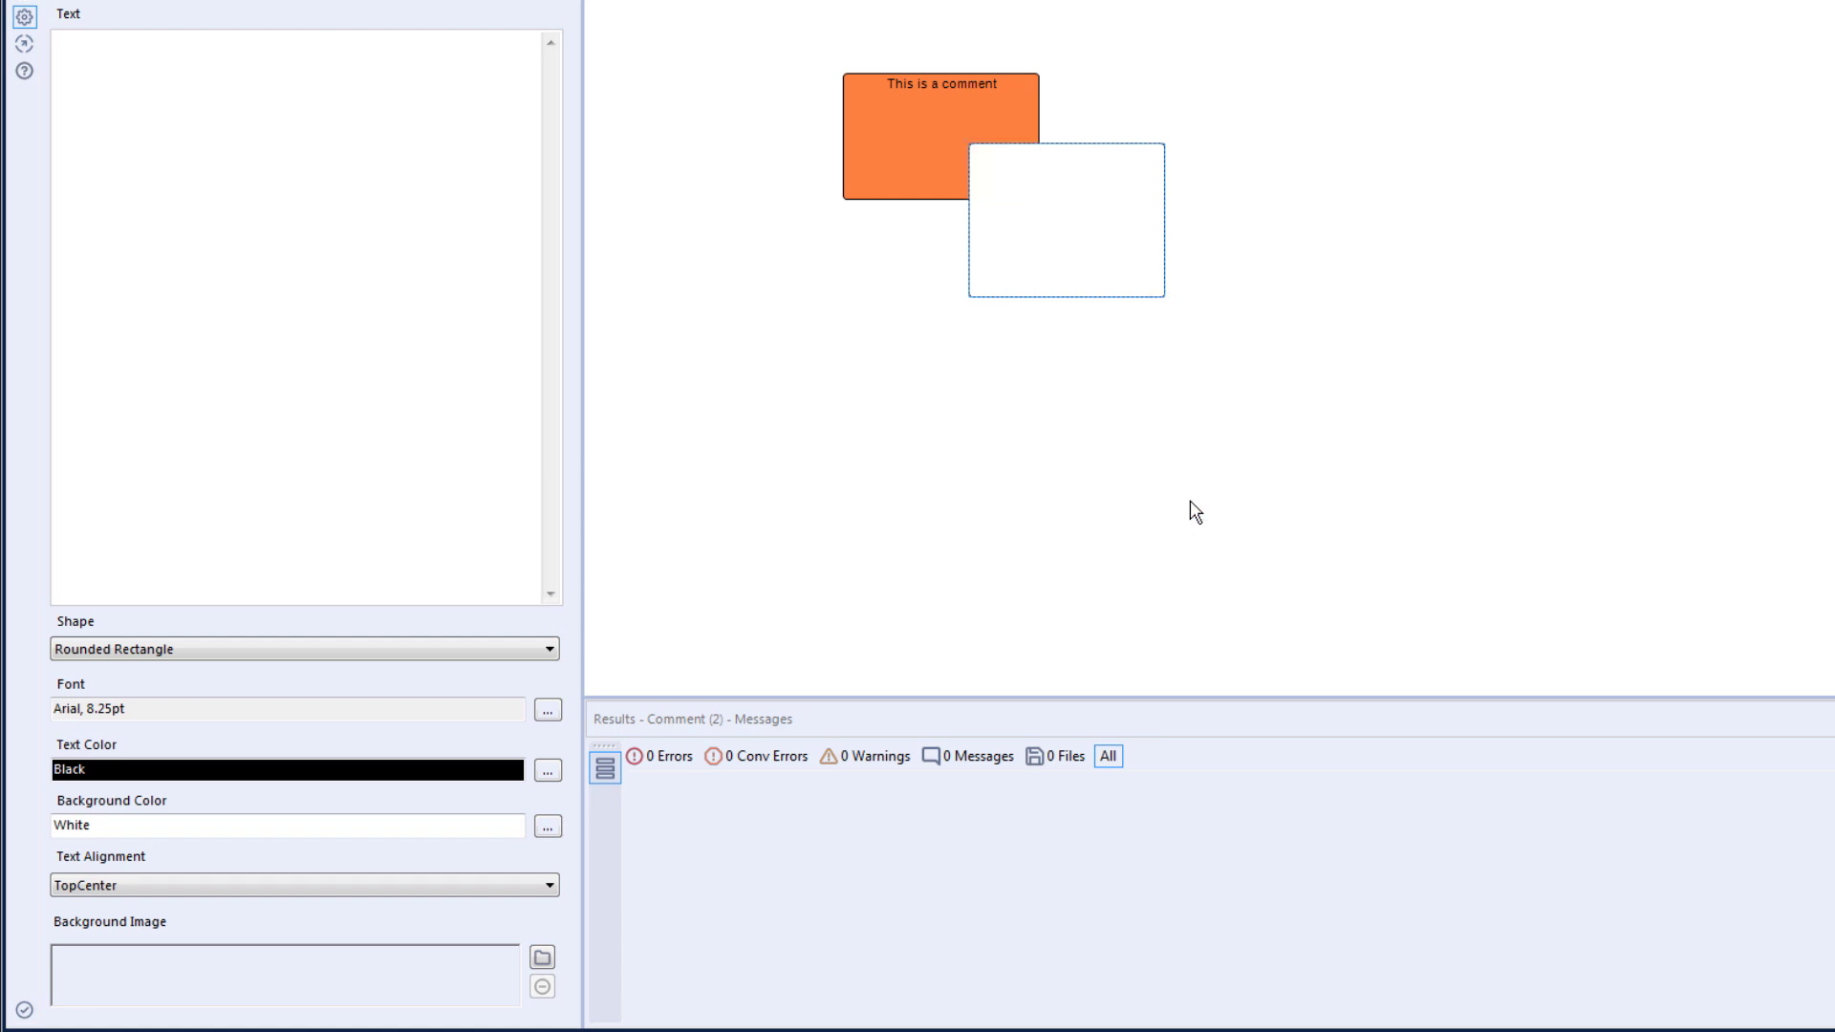